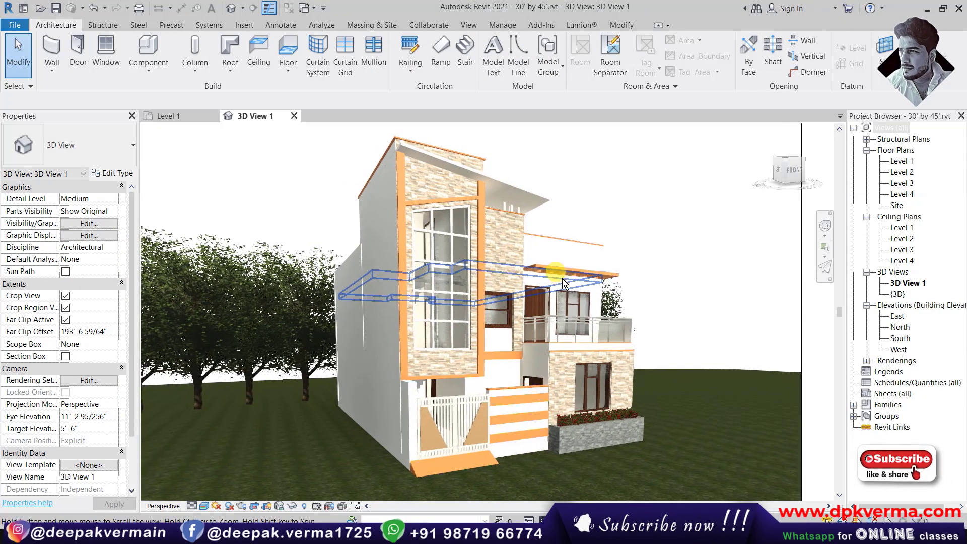
Step: Orbit the house perspective so the tall glazed tower faces more frontally
{"action": "middle_click_drag", "start_coordinate": [542, 248], "coordinate": [469, 272], "text": "shift"}
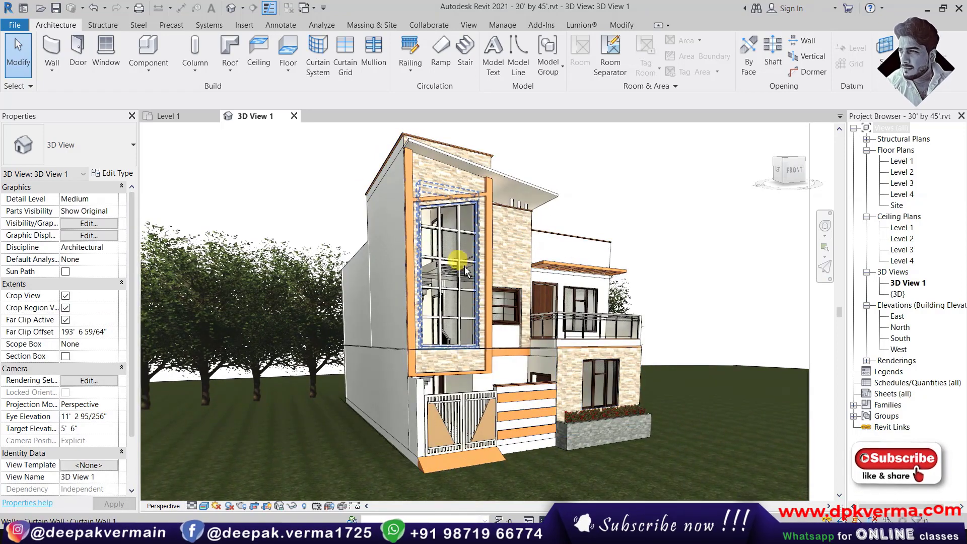
{"action": "left_click", "coordinate": [204, 506]}
Step: Switch 3D View 1 from realistic textures to Shaded, then to Hidden Line style
{"action": "left_click", "coordinate": [234, 469]}
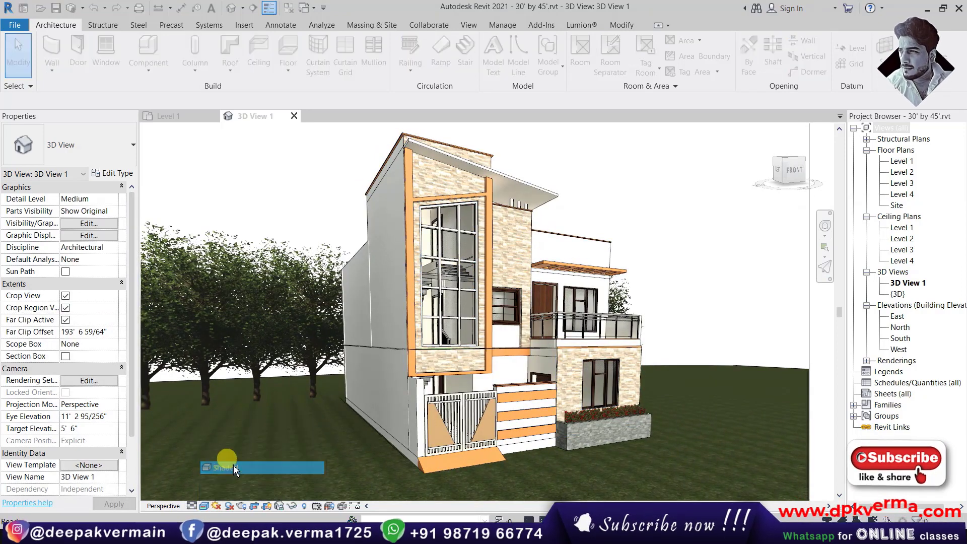
{"action": "left_click", "coordinate": [458, 287]}
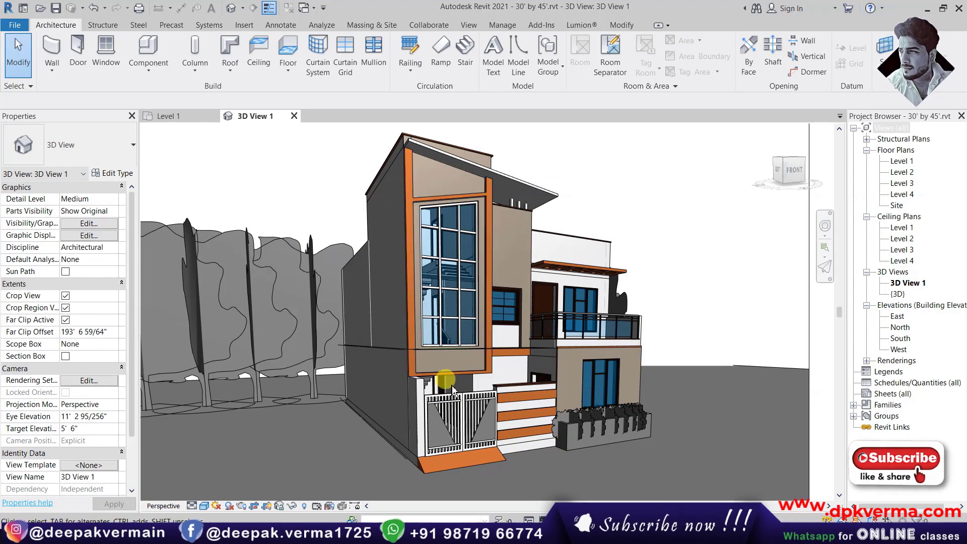
{"action": "left_click", "coordinate": [207, 506]}
{"action": "left_click", "coordinate": [247, 455]}
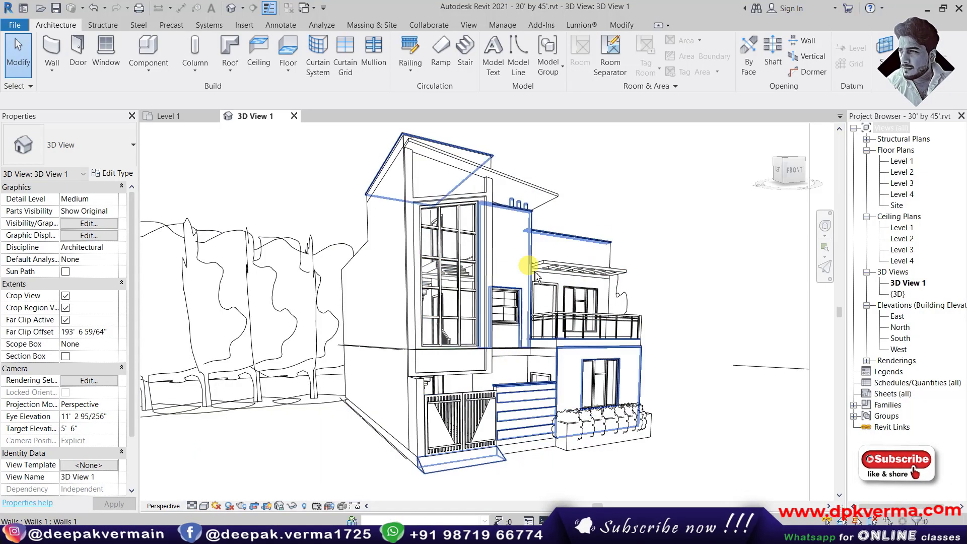
{"action": "scroll", "coordinate": [438, 265], "scroll_direction": "up", "scroll_amount": 2}
{"action": "scroll", "coordinate": [395, 298], "scroll_direction": "up", "scroll_amount": 3}
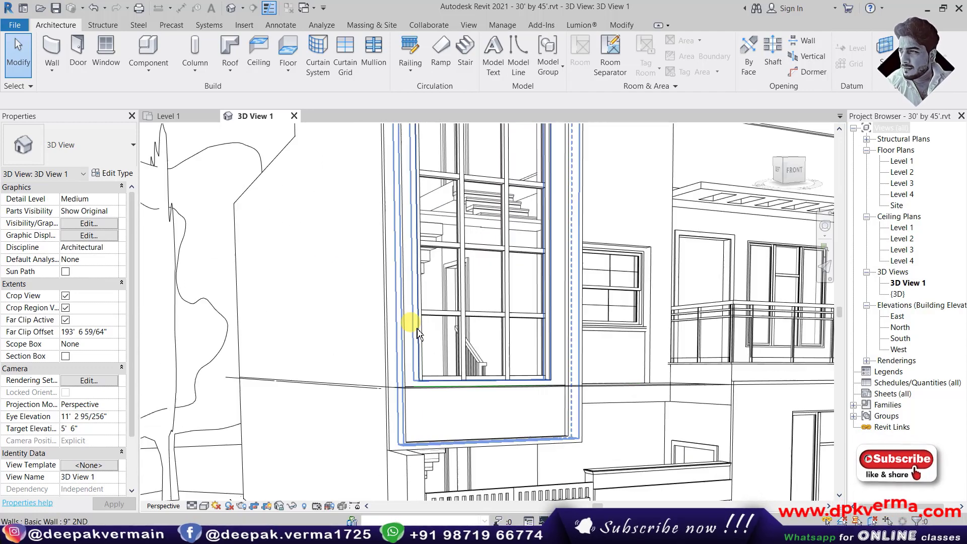
{"action": "scroll", "coordinate": [410, 324], "scroll_direction": "down", "scroll_amount": 4}
{"action": "scroll", "coordinate": [488, 358], "scroll_direction": "up", "scroll_amount": 1}
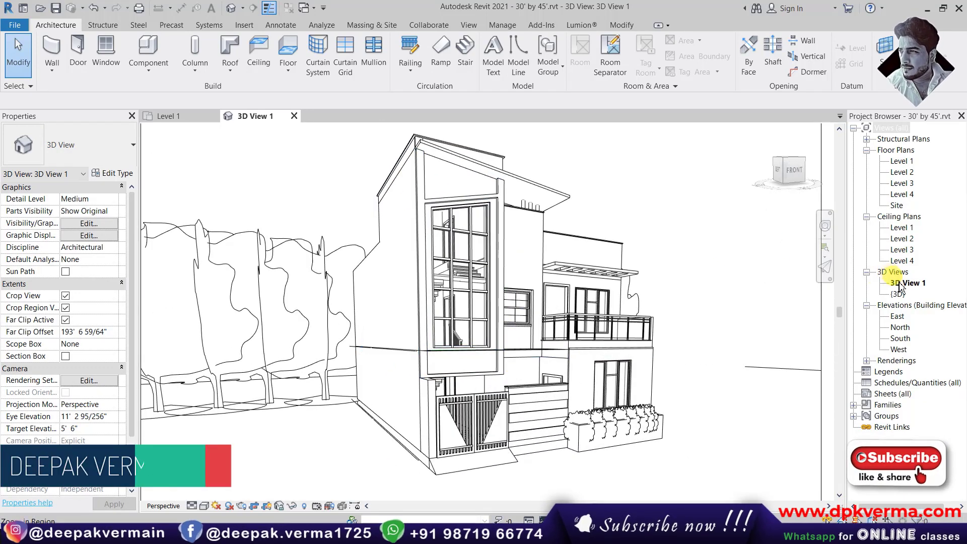
Step: Open the default {3D} site overview and orbit it toward the house
{"action": "left_click", "coordinate": [231, 7]}
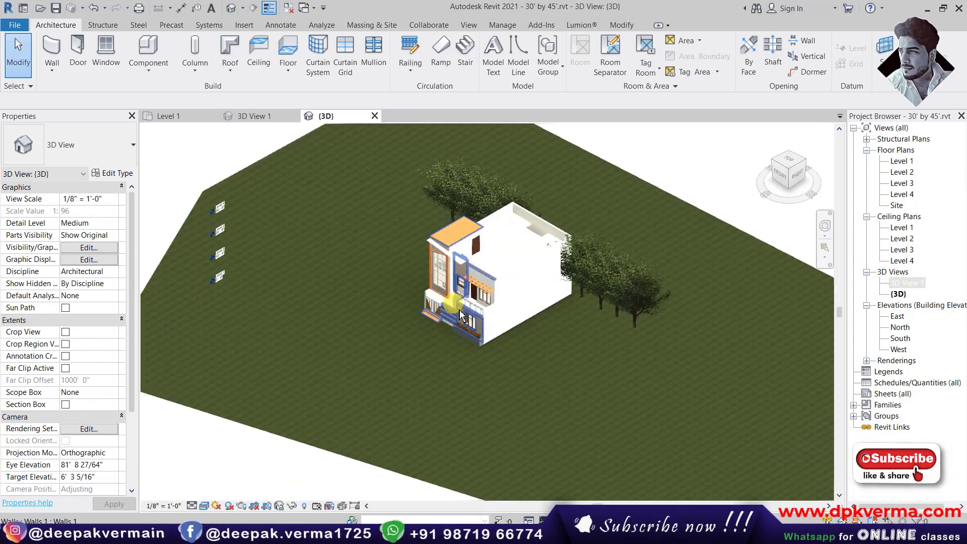
{"action": "middle_click_drag", "start_coordinate": [460, 315], "coordinate": [484, 303], "text": "shift"}
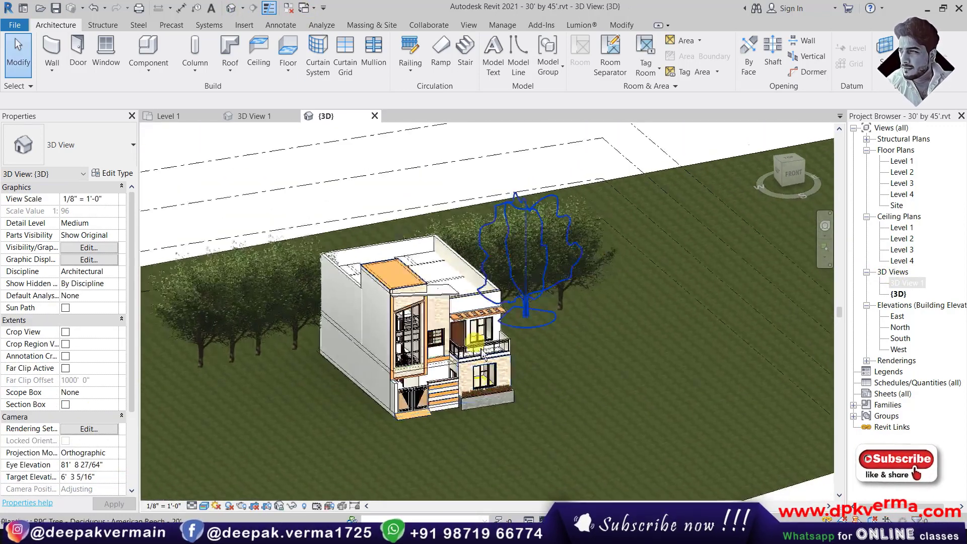
{"action": "scroll", "coordinate": [484, 303], "scroll_direction": "up", "scroll_amount": 3}
Step: Reopen the hidden-line perspective 3D View 1 from the Project Browser
{"action": "left_click", "coordinate": [898, 294]}
{"action": "double_click", "coordinate": [905, 282]}
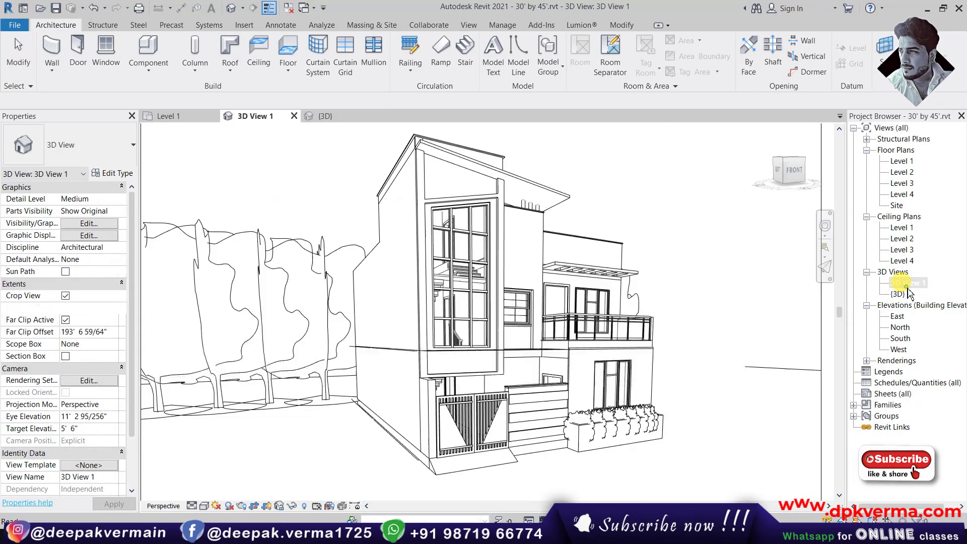
{"action": "middle_click_drag", "start_coordinate": [560, 340], "coordinate": [558, 339]}
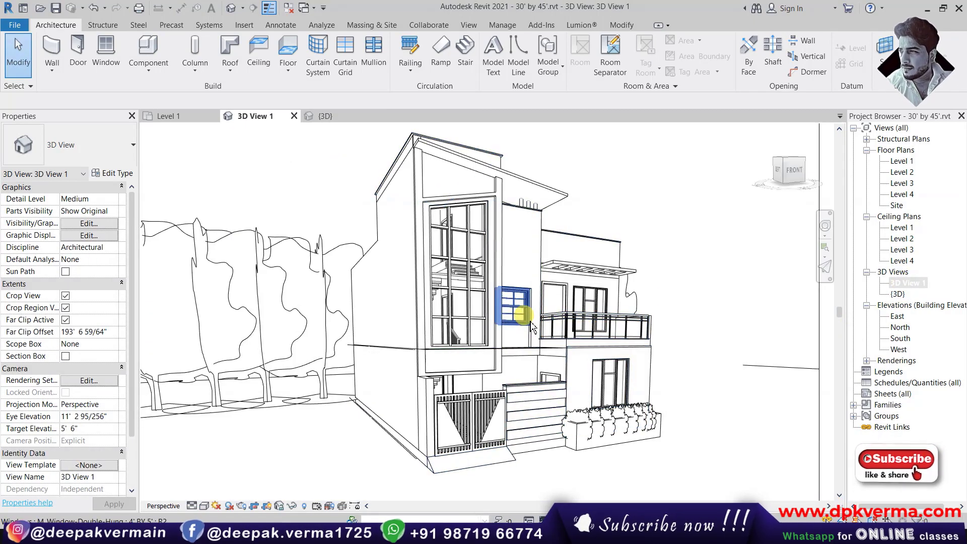
{"action": "left_click", "coordinate": [205, 506]}
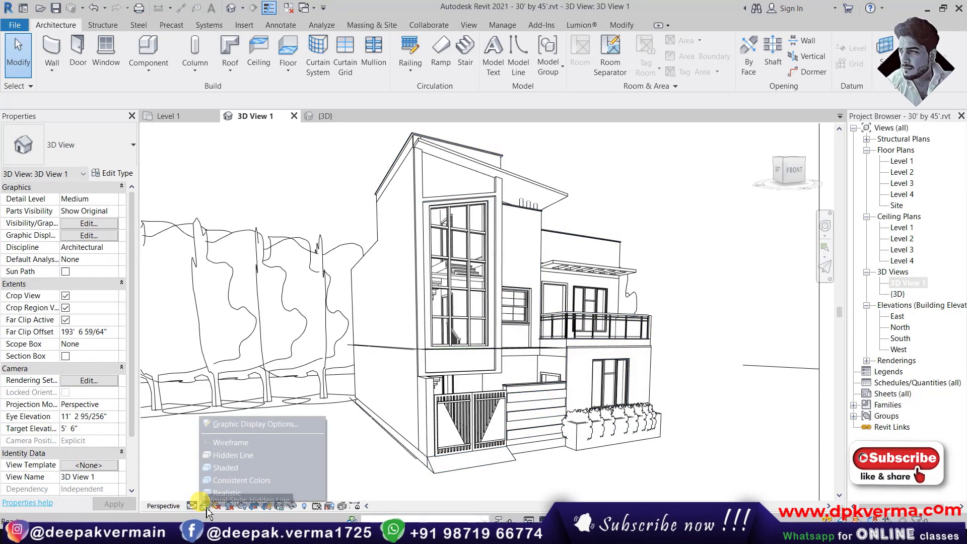
Step: Open Graphic Display Options for 3D View 1, keeping Style set to Hidden Line
{"action": "left_click", "coordinate": [265, 424]}
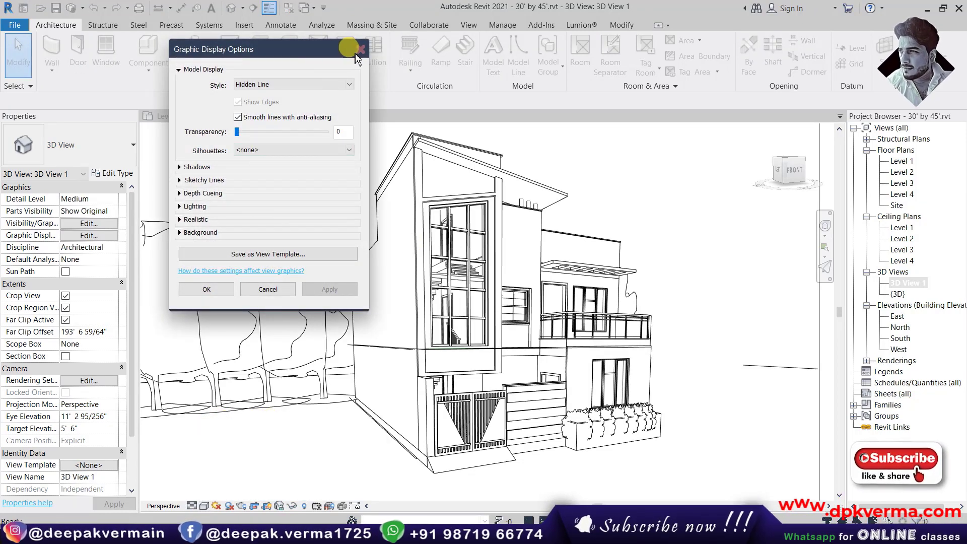
{"action": "left_click", "coordinate": [361, 49]}
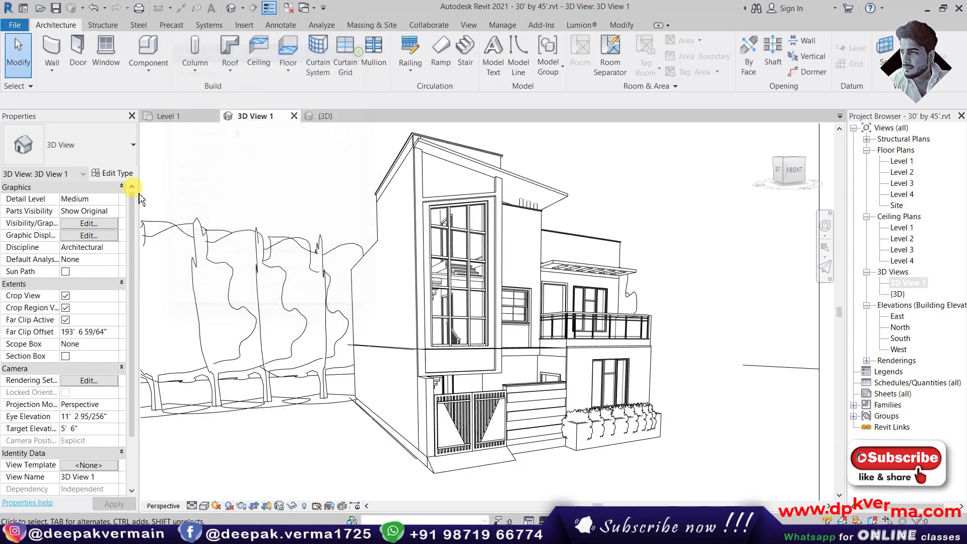
{"action": "left_click", "coordinate": [89, 235]}
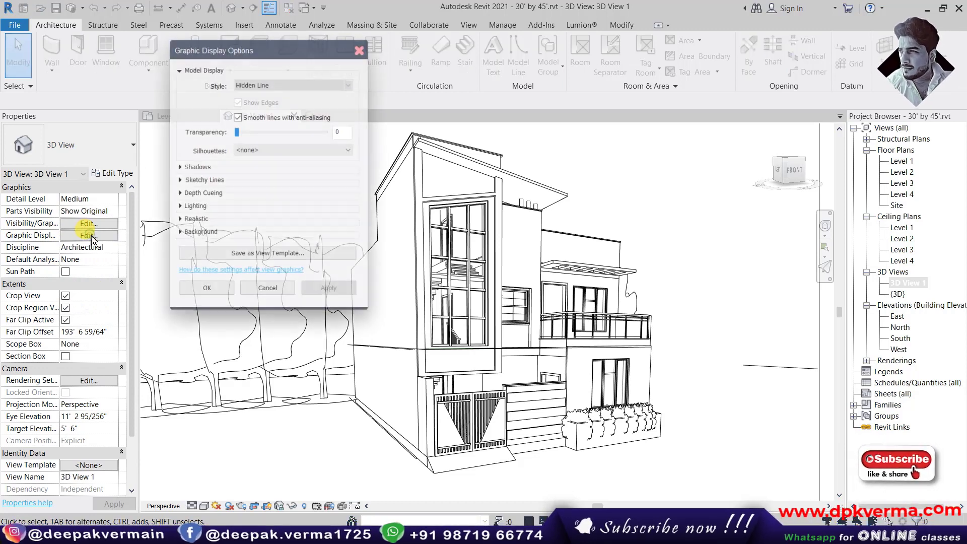
{"action": "left_click_drag", "start_coordinate": [254, 57], "coordinate": [152, 110]}
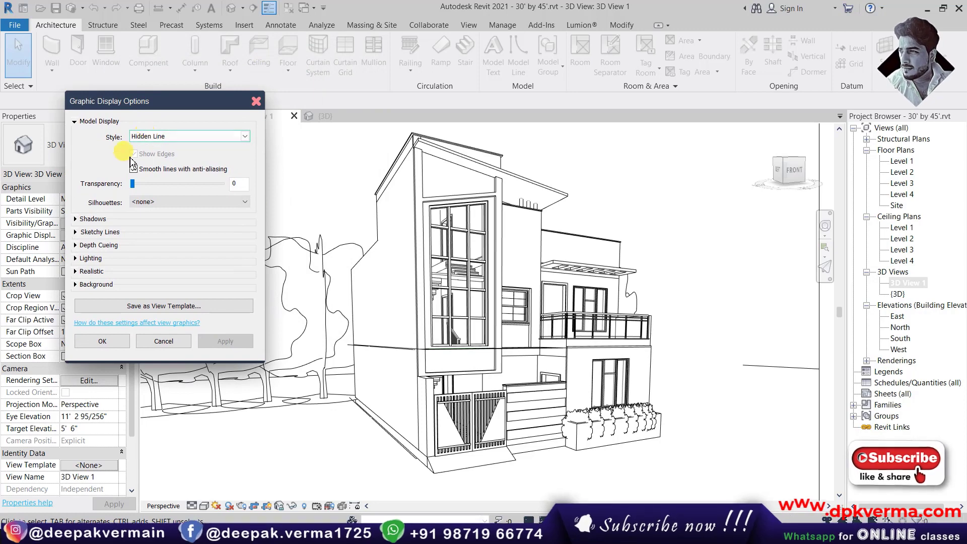
{"action": "left_click", "coordinate": [161, 141]}
{"action": "left_click", "coordinate": [156, 151]}
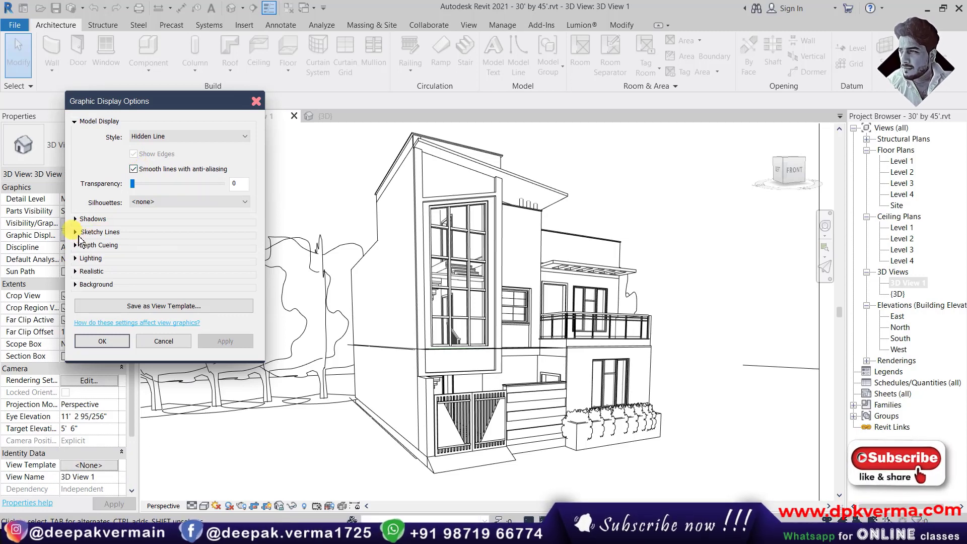
Step: Enable Sketchy Lines with Jitter 4, apply it and close Graphic Display Options
{"action": "left_click", "coordinate": [76, 232]}
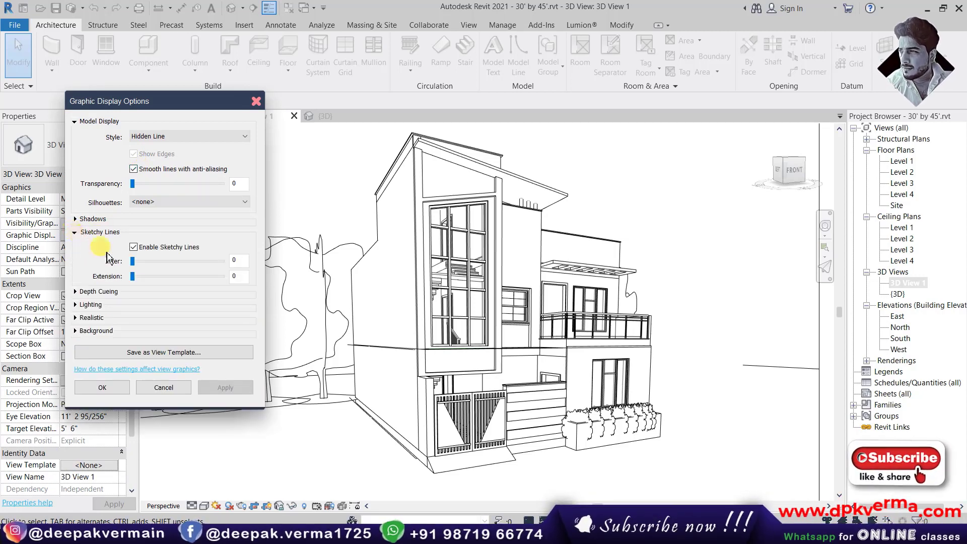
{"action": "left_click", "coordinate": [157, 249]}
{"action": "left_click", "coordinate": [232, 388]}
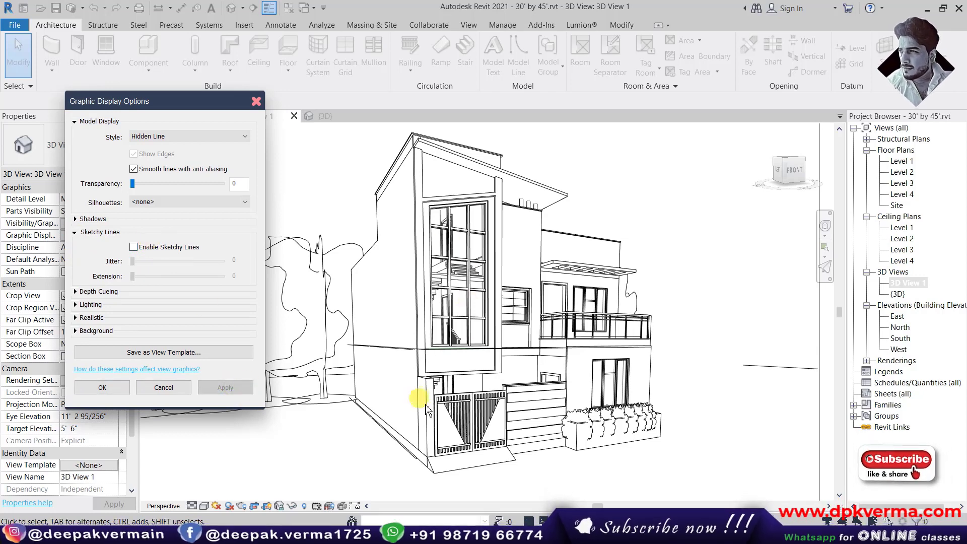
{"action": "left_click", "coordinate": [134, 247]}
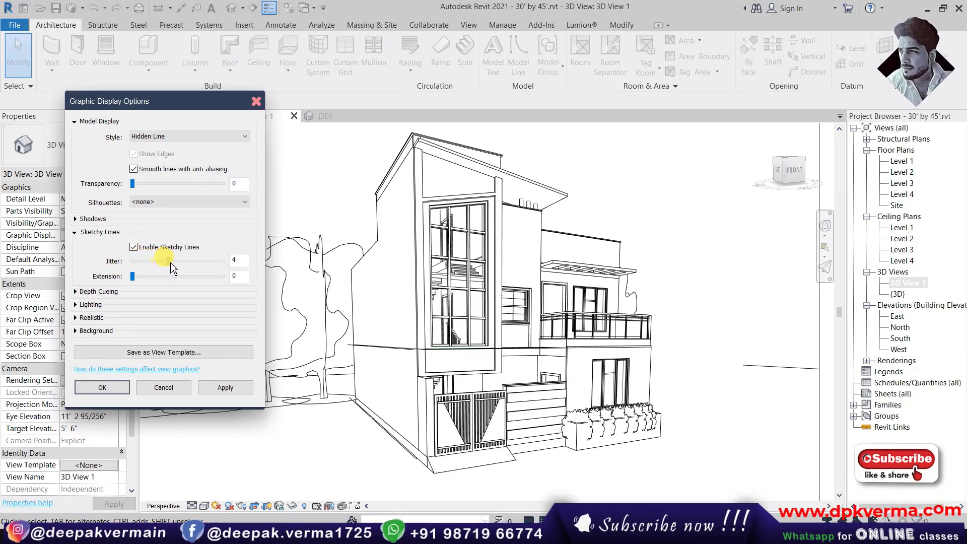
{"action": "left_click", "coordinate": [225, 388]}
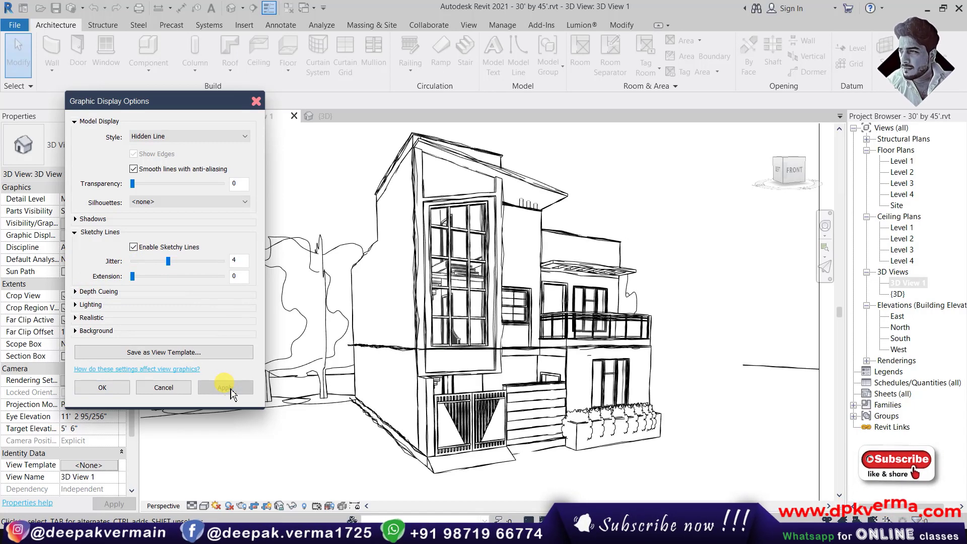
{"action": "left_click", "coordinate": [104, 388]}
Step: Zoom and pan around the gate and lower front to inspect the sketchy line work
{"action": "scroll", "coordinate": [414, 328], "scroll_direction": "up", "scroll_amount": 2}
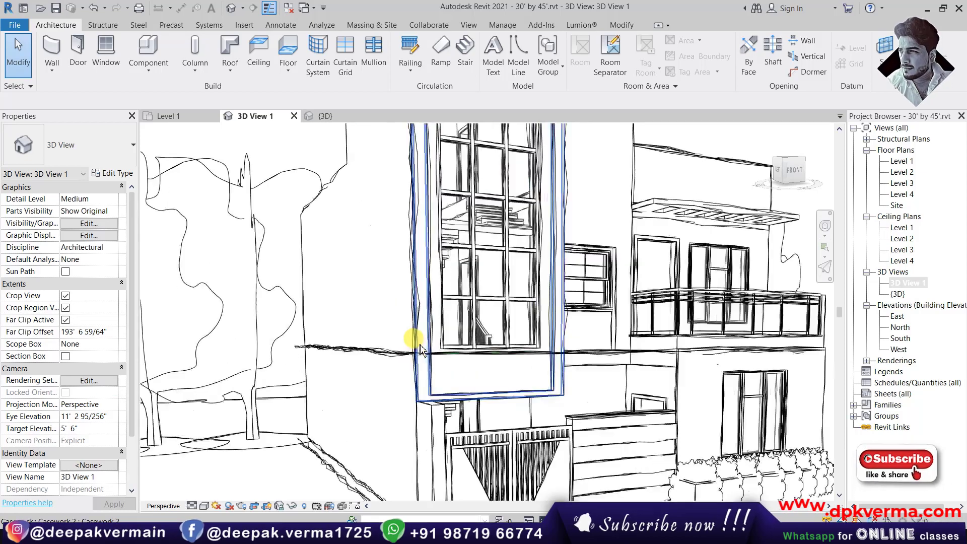
{"action": "scroll", "coordinate": [415, 325], "scroll_direction": "up", "scroll_amount": 2}
{"action": "scroll", "coordinate": [420, 312], "scroll_direction": "up", "scroll_amount": 2}
{"action": "scroll", "coordinate": [424, 307], "scroll_direction": "down", "scroll_amount": 2}
{"action": "scroll", "coordinate": [627, 282], "scroll_direction": "down", "scroll_amount": 1}
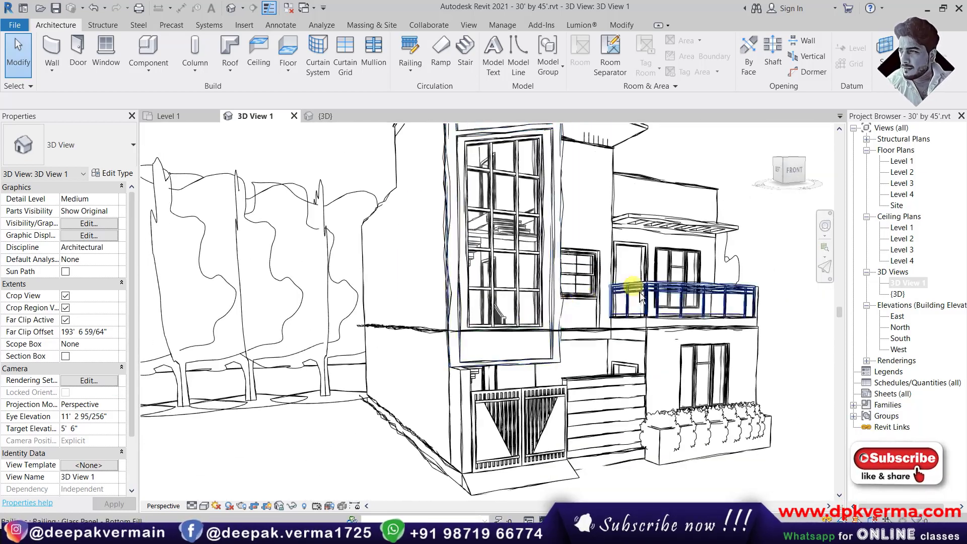
{"action": "scroll", "coordinate": [627, 282], "scroll_direction": "up", "scroll_amount": 2}
{"action": "scroll", "coordinate": [623, 299], "scroll_direction": "up", "scroll_amount": 2}
{"action": "scroll", "coordinate": [514, 410], "scroll_direction": "down", "scroll_amount": 2}
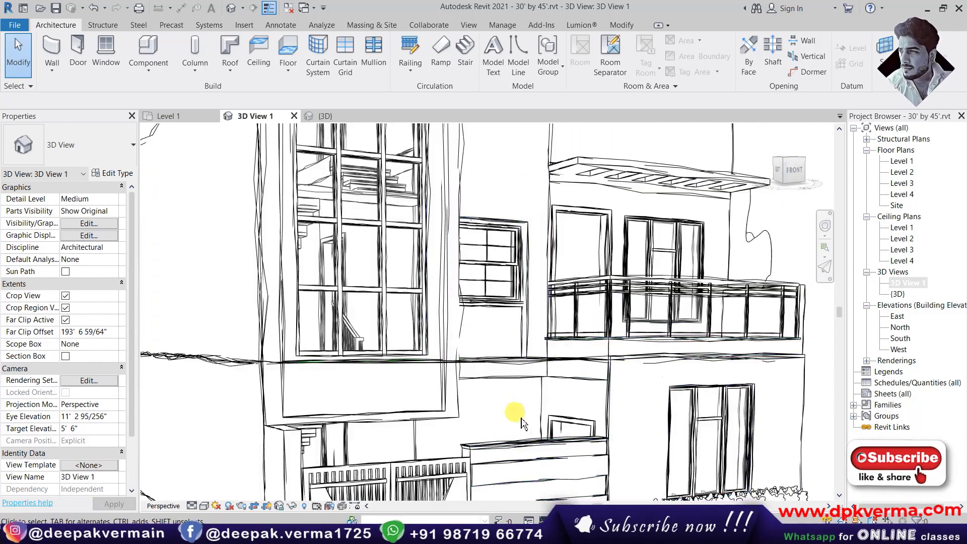
{"action": "scroll", "coordinate": [513, 405], "scroll_direction": "down", "scroll_amount": 2}
{"action": "middle_click_drag", "start_coordinate": [513, 403], "coordinate": [488, 338]}
{"action": "scroll", "coordinate": [395, 453], "scroll_direction": "up", "scroll_amount": 1}
{"action": "scroll", "coordinate": [372, 471], "scroll_direction": "up", "scroll_amount": 2}
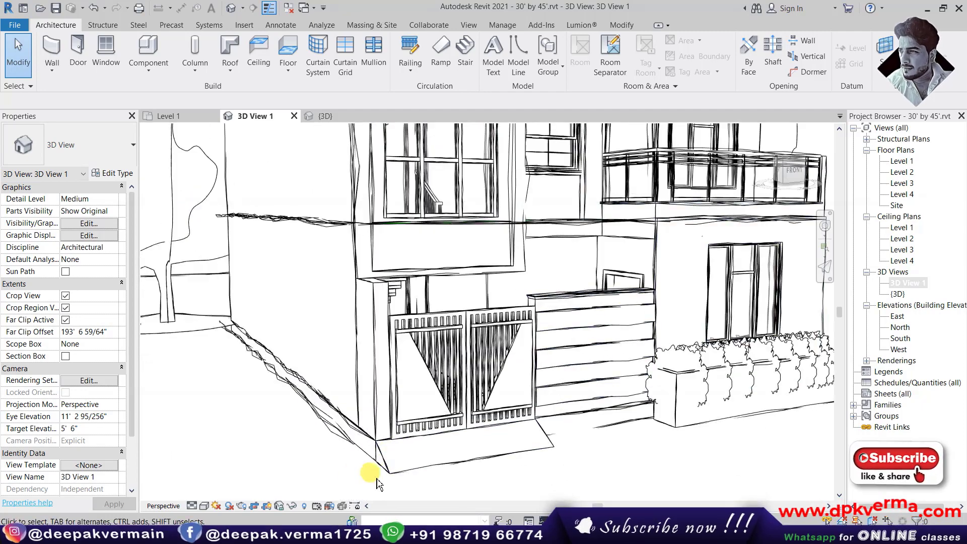
{"action": "scroll", "coordinate": [388, 460], "scroll_direction": "up", "scroll_amount": 2}
{"action": "scroll", "coordinate": [405, 448], "scroll_direction": "up", "scroll_amount": 2}
{"action": "middle_click_drag", "start_coordinate": [404, 448], "coordinate": [346, 432]}
{"action": "scroll", "coordinate": [373, 398], "scroll_direction": "up", "scroll_amount": 3}
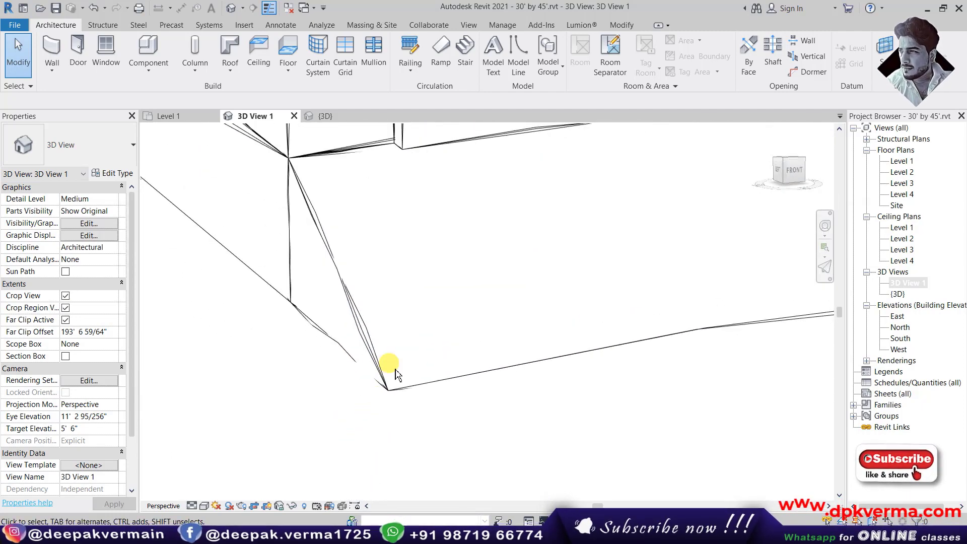
{"action": "scroll", "coordinate": [373, 395], "scroll_direction": "down", "scroll_amount": 1}
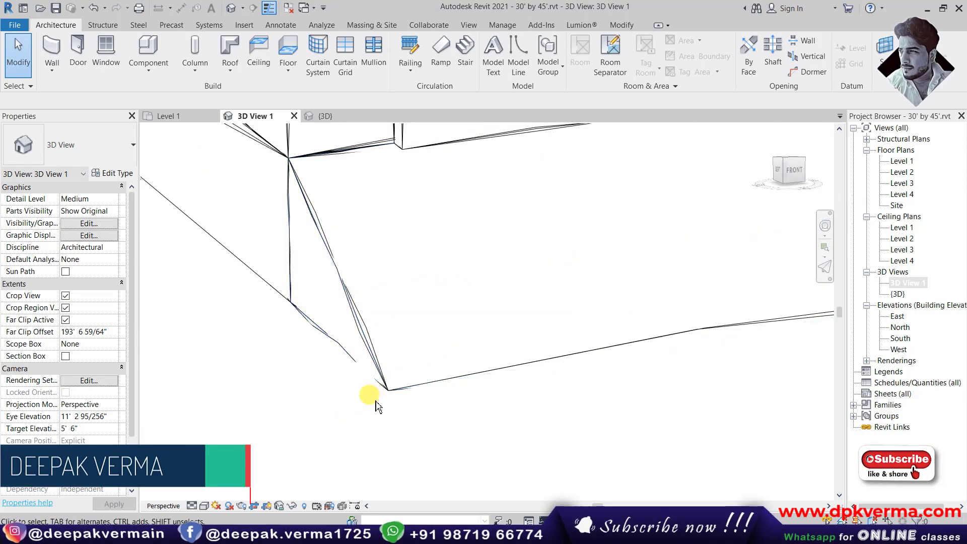
{"action": "scroll", "coordinate": [388, 398], "scroll_direction": "down", "scroll_amount": 1}
{"action": "scroll", "coordinate": [393, 402], "scroll_direction": "down", "scroll_amount": 1}
{"action": "scroll", "coordinate": [388, 389], "scroll_direction": "down", "scroll_amount": 1}
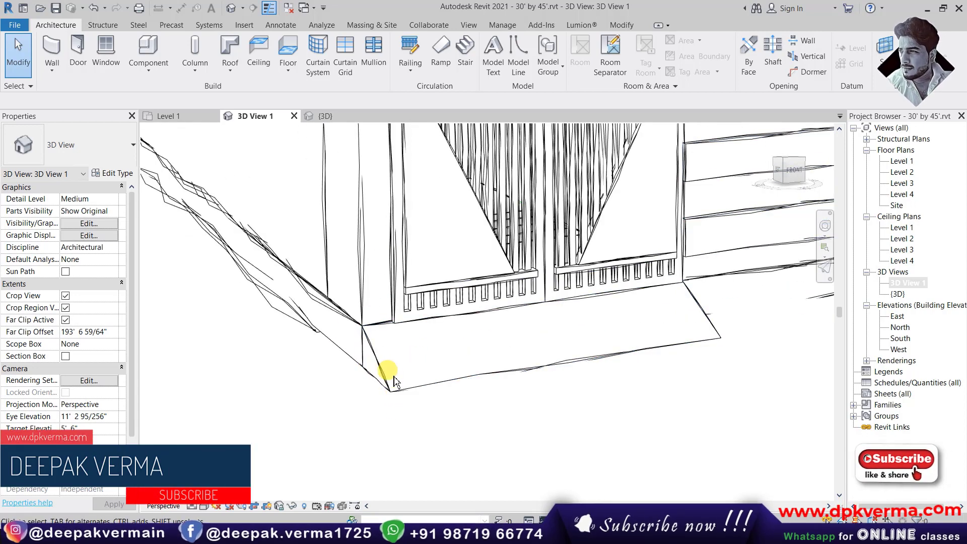
Step: Enable Sketchy Lines with Extension raised from 2 to 4, applied and confirmed
{"action": "left_click", "coordinate": [88, 237]}
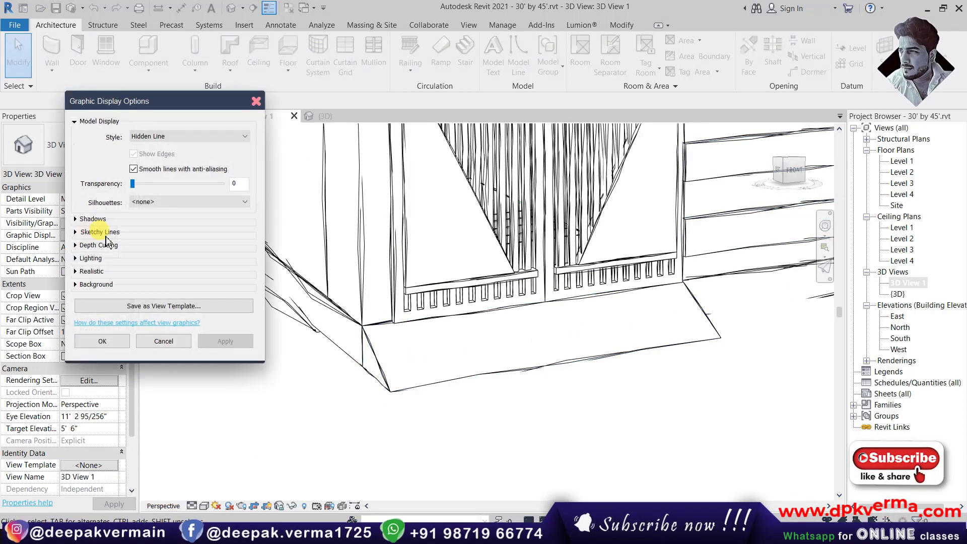
{"action": "left_click", "coordinate": [96, 232]}
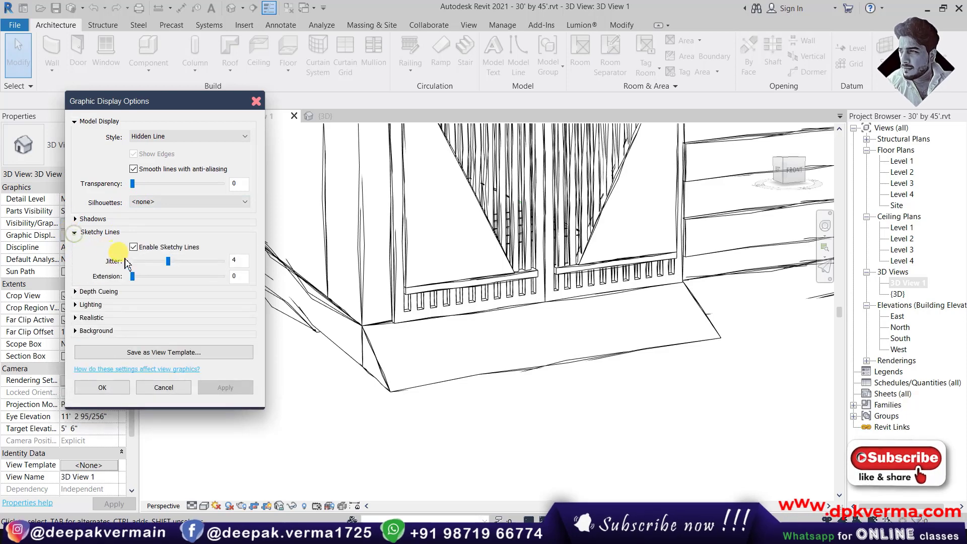
{"action": "left_click", "coordinate": [134, 247]}
{"action": "left_click_drag", "start_coordinate": [135, 276], "coordinate": [150, 276]}
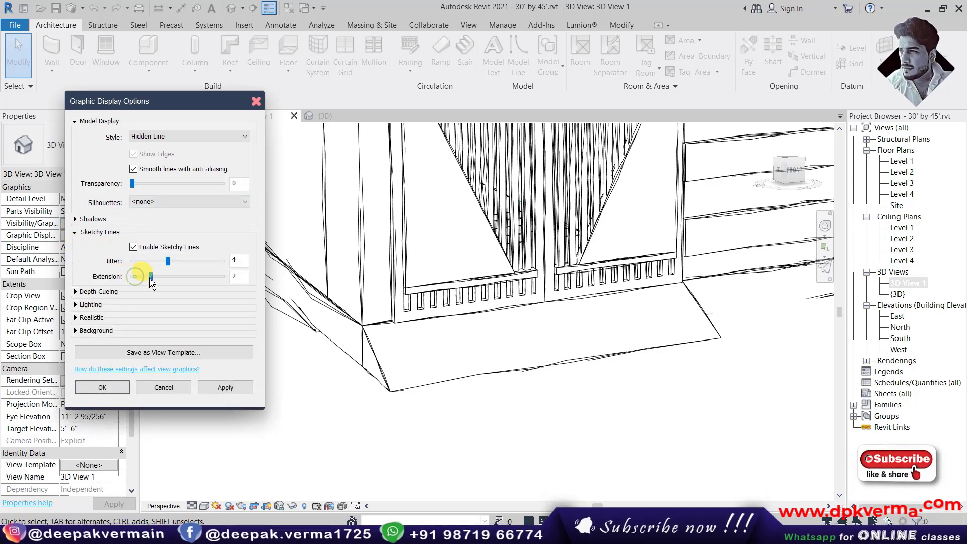
{"action": "left_click", "coordinate": [226, 389]}
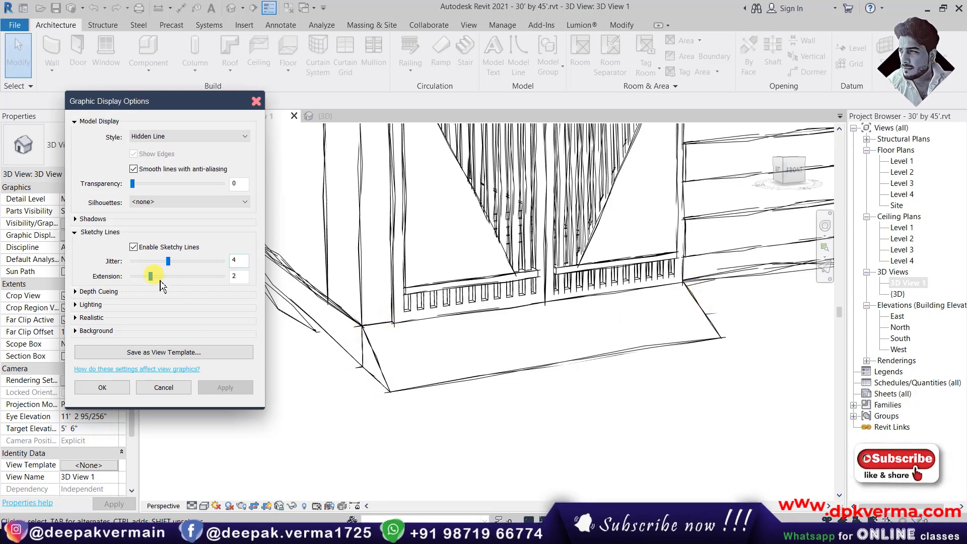
{"action": "left_click_drag", "start_coordinate": [150, 276], "coordinate": [168, 276]}
{"action": "left_click", "coordinate": [225, 387]}
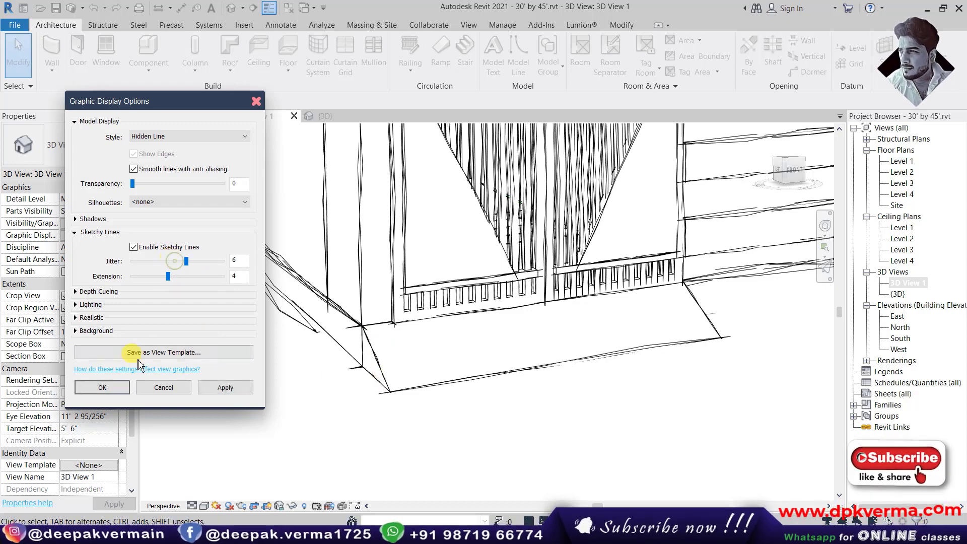
{"action": "left_click", "coordinate": [103, 387]}
Step: Reopen the display settings and retune sketchy Jitter from 2 upward, applying each change
{"action": "scroll", "coordinate": [453, 302], "scroll_direction": "down", "scroll_amount": 3}
{"action": "scroll", "coordinate": [467, 310], "scroll_direction": "down", "scroll_amount": 3}
{"action": "scroll", "coordinate": [483, 353], "scroll_direction": "down", "scroll_amount": 3}
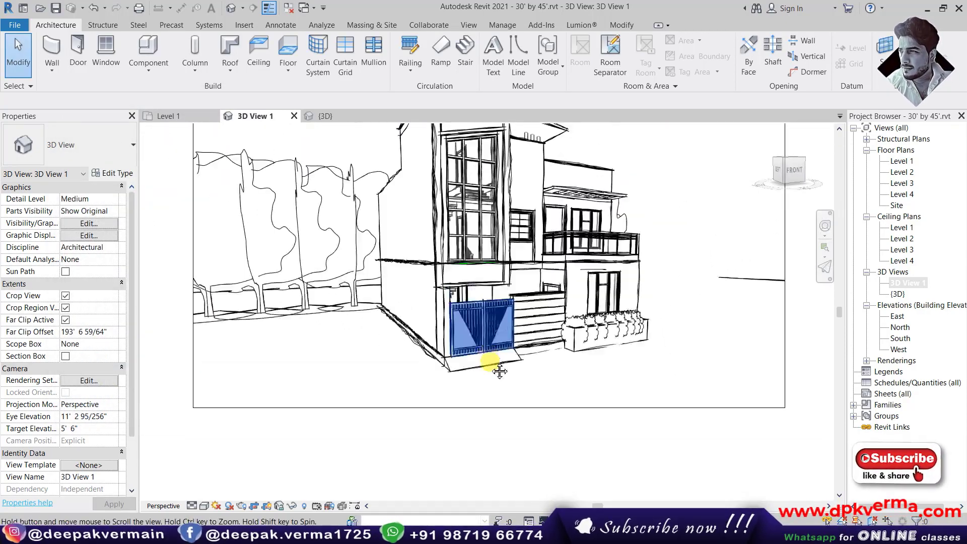
{"action": "scroll", "coordinate": [492, 263], "scroll_direction": "up", "scroll_amount": 3}
{"action": "scroll", "coordinate": [492, 277], "scroll_direction": "up", "scroll_amount": 2}
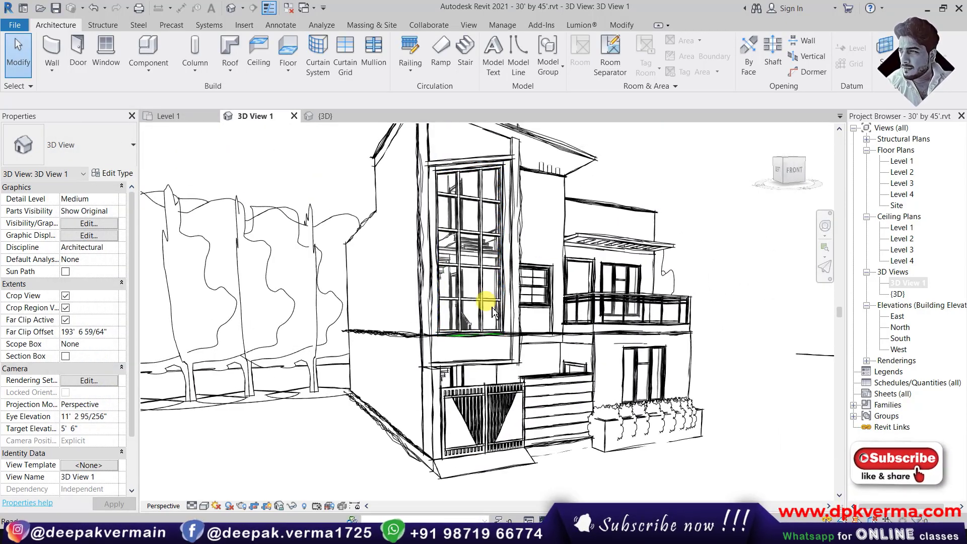
{"action": "left_click", "coordinate": [88, 235]}
{"action": "left_click", "coordinate": [75, 232]}
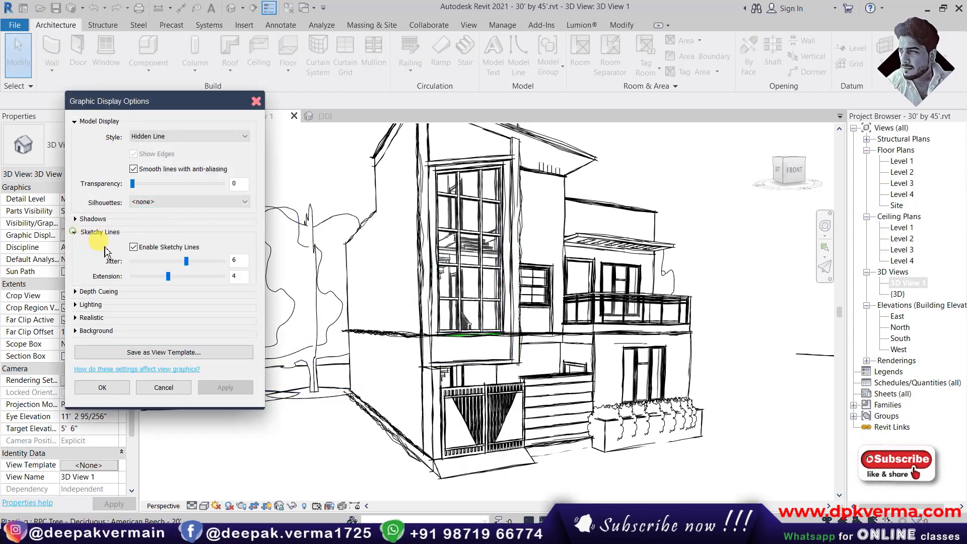
{"action": "left_click", "coordinate": [134, 247]}
{"action": "left_click", "coordinate": [224, 387]}
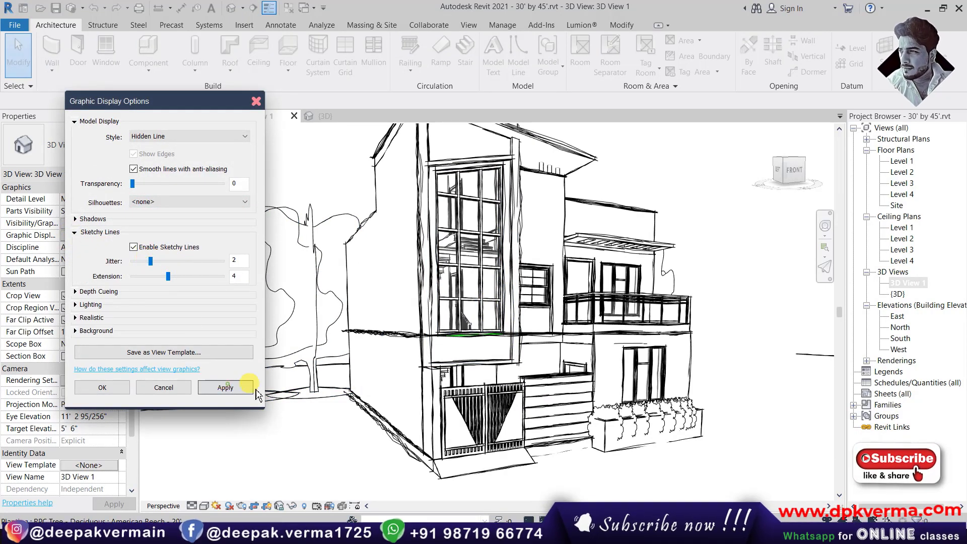
{"action": "left_click", "coordinate": [187, 260]}
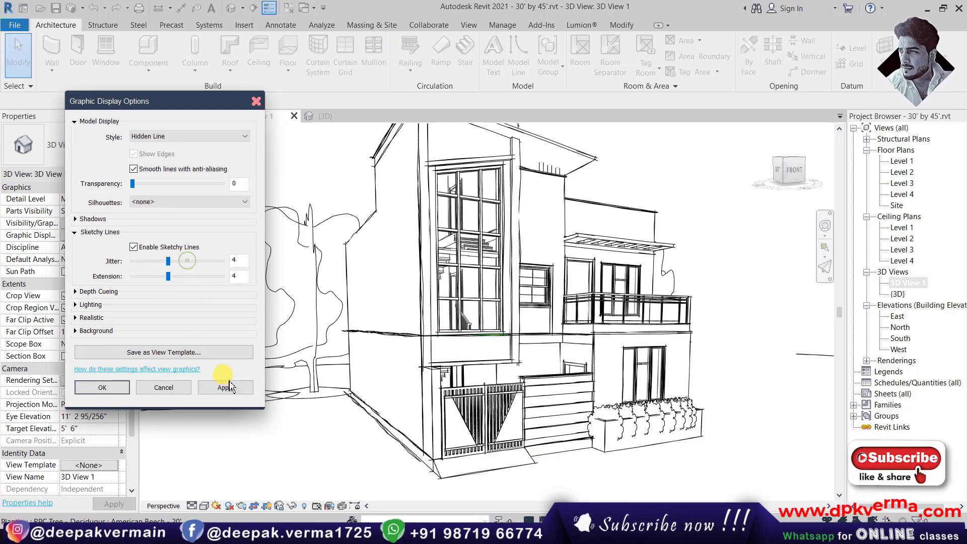
{"action": "left_click", "coordinate": [217, 392]}
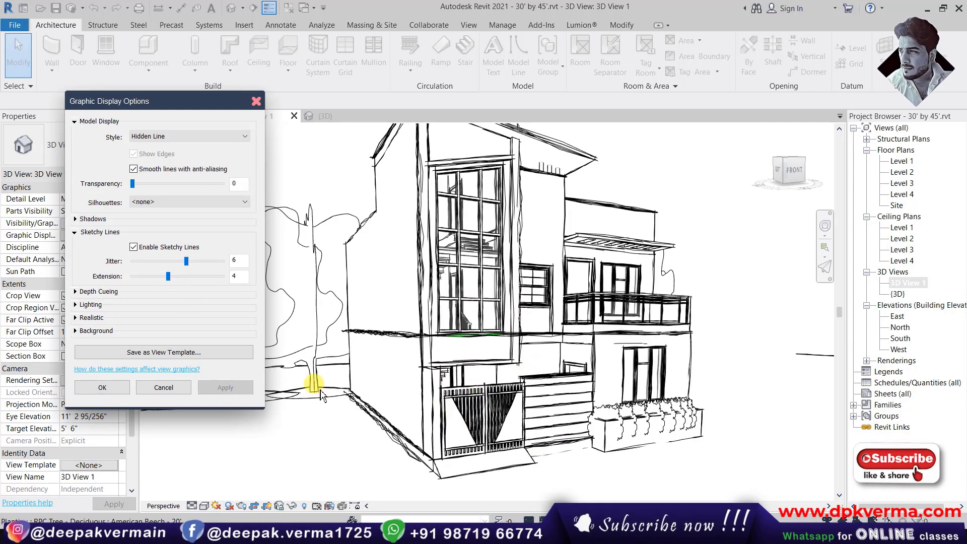
{"action": "left_click", "coordinate": [165, 204]}
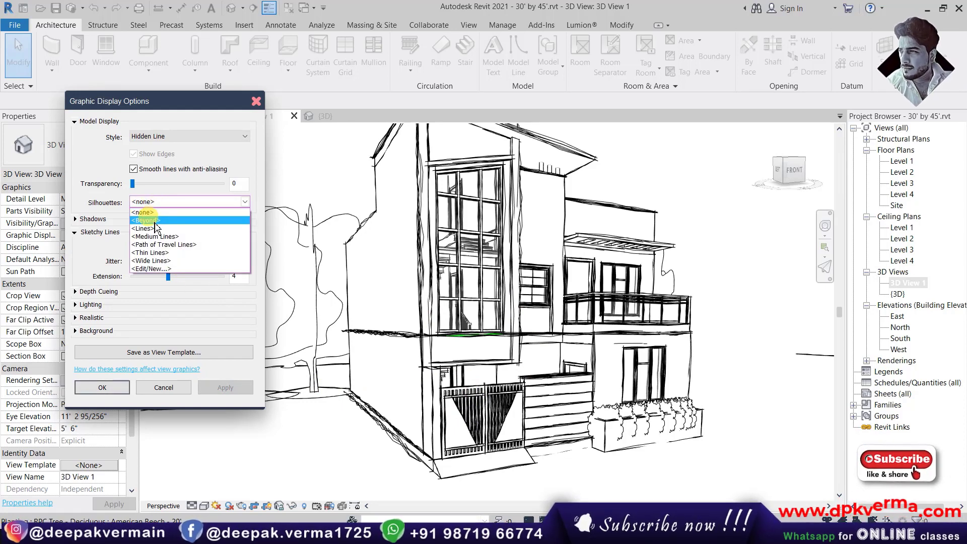
{"action": "left_click", "coordinate": [156, 221]}
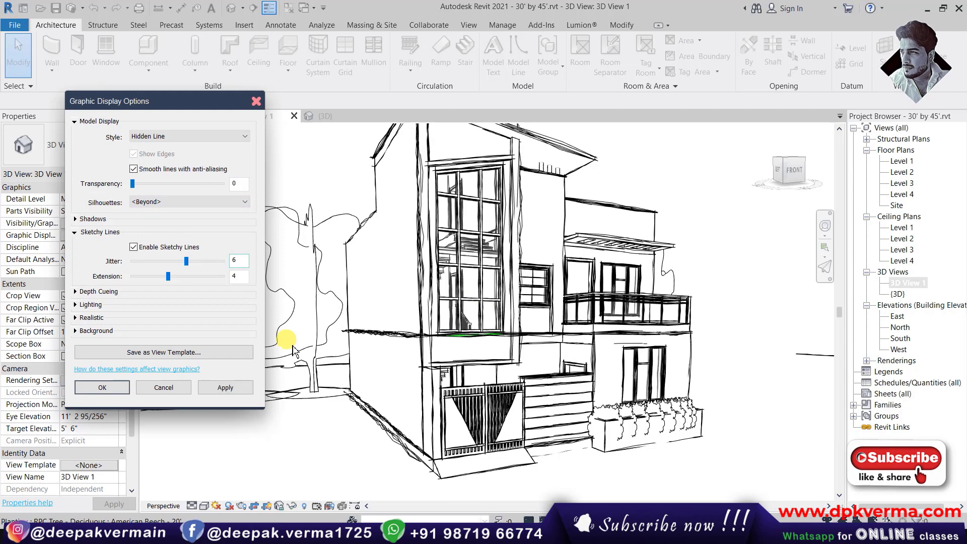
{"action": "left_click", "coordinate": [221, 388]}
{"action": "left_click", "coordinate": [177, 203]}
{"action": "left_click", "coordinate": [156, 218]}
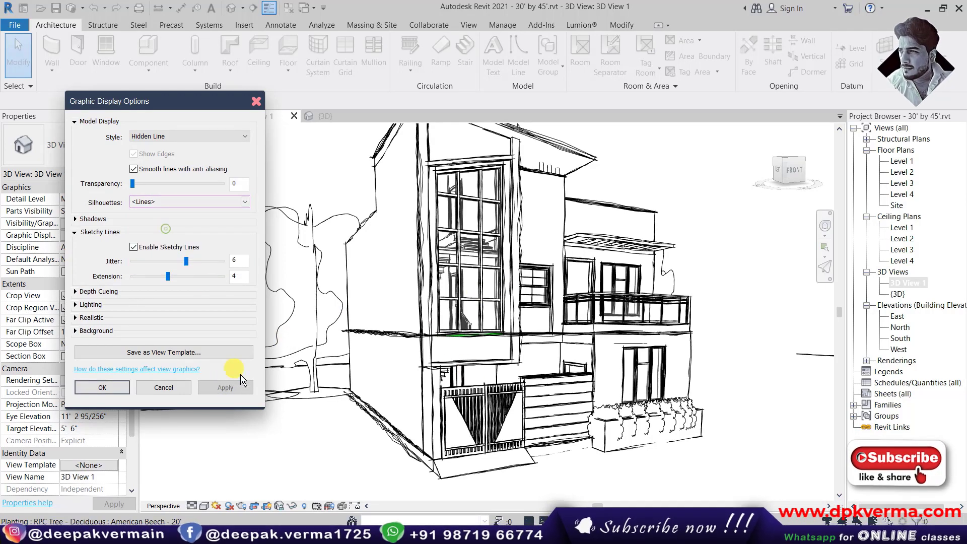
{"action": "left_click", "coordinate": [225, 387]}
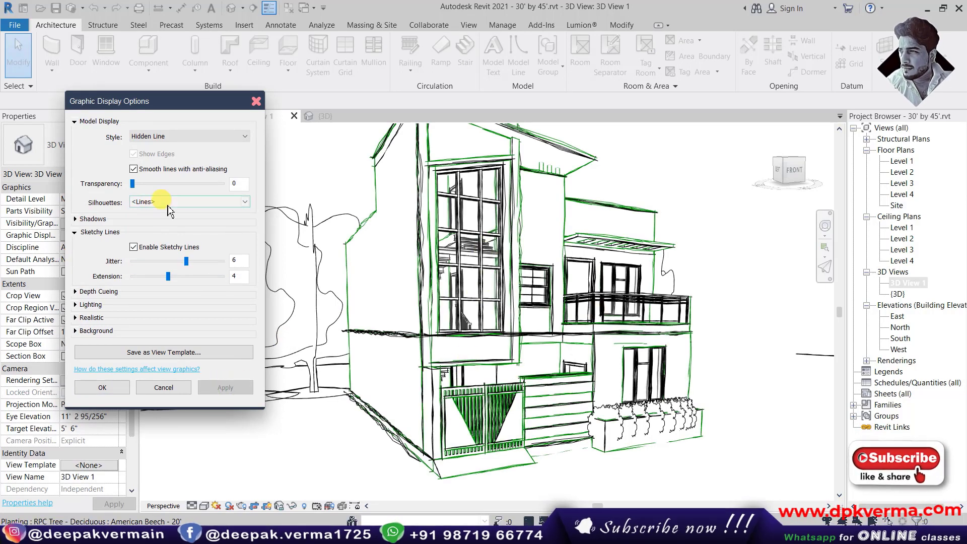
{"action": "left_click", "coordinate": [154, 202]}
{"action": "left_click", "coordinate": [168, 245]}
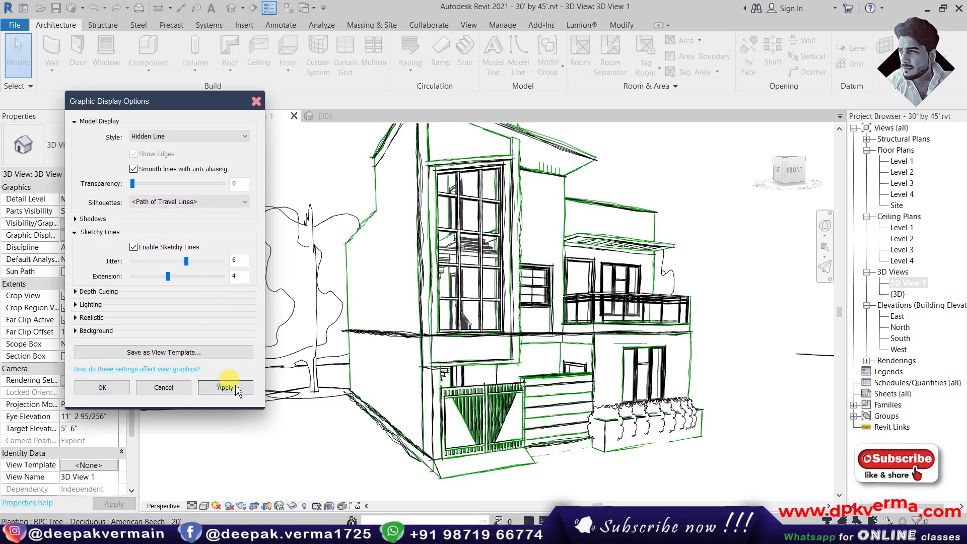
{"action": "left_click", "coordinate": [225, 388]}
{"action": "left_click", "coordinate": [186, 202]}
{"action": "left_click", "coordinate": [150, 253]}
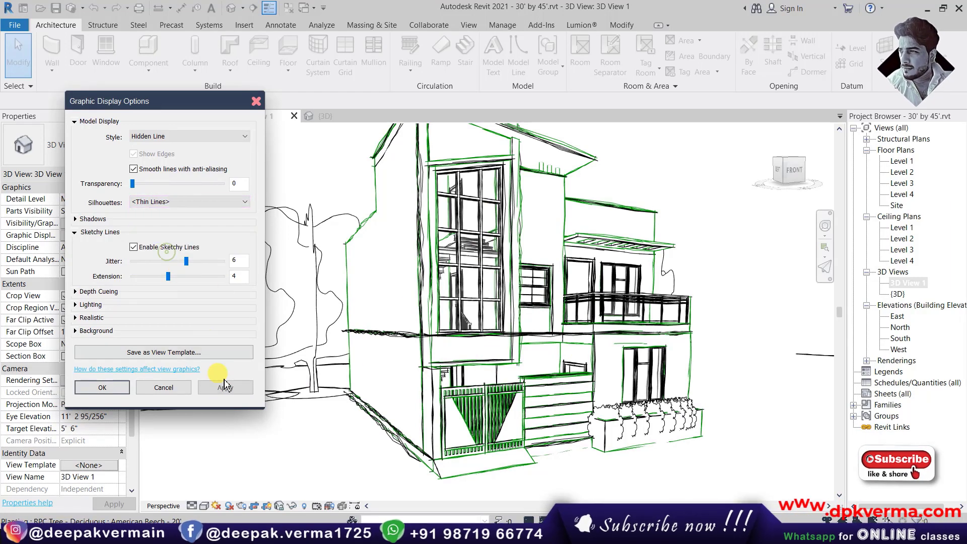
{"action": "left_click", "coordinate": [225, 387]}
{"action": "left_click", "coordinate": [166, 203]}
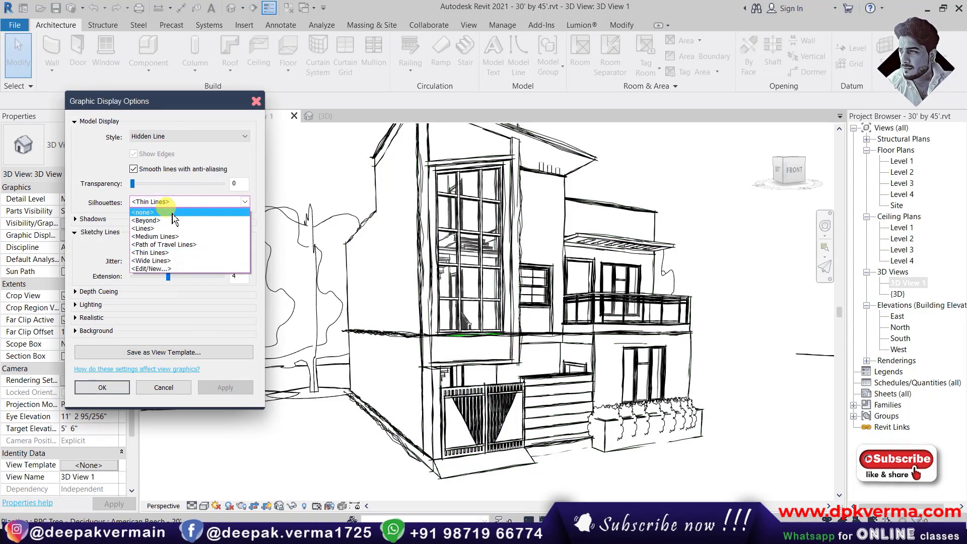
{"action": "left_click", "coordinate": [173, 212]}
{"action": "left_click", "coordinate": [225, 388]}
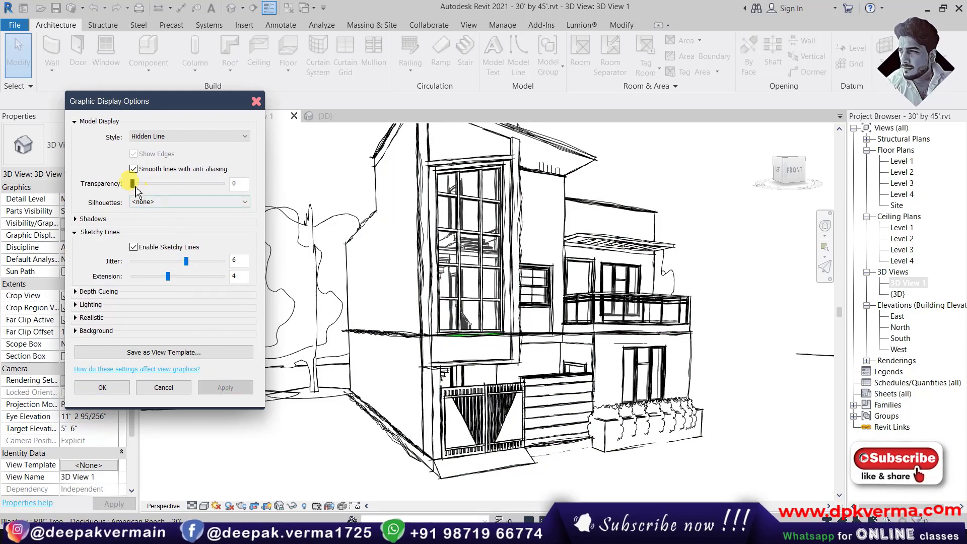
Step: Trial Transparency values, return it to 0, and turn off Smooth lines with anti-aliasing
{"action": "left_click_drag", "start_coordinate": [133, 183], "coordinate": [166, 191]}
{"action": "left_click", "coordinate": [220, 388]}
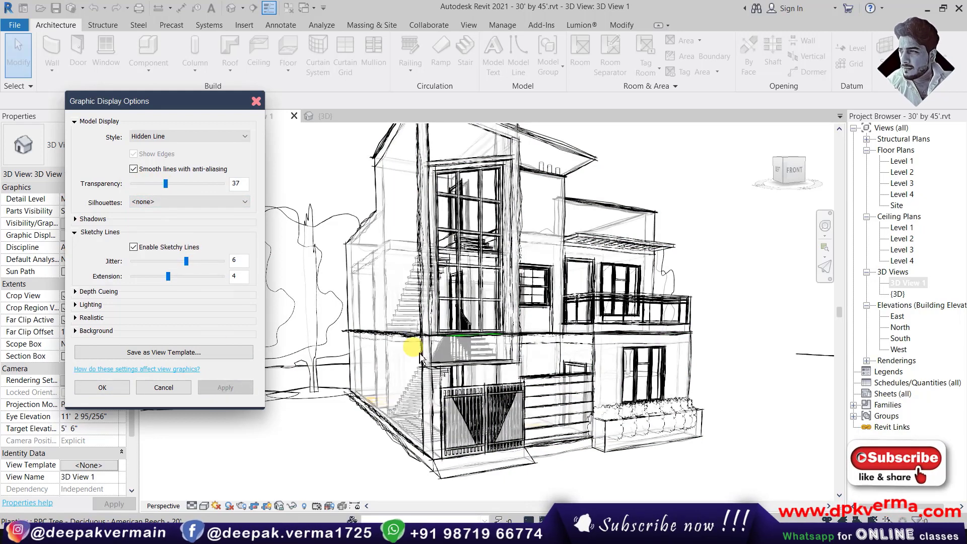
{"action": "left_click_drag", "start_coordinate": [166, 183], "coordinate": [156, 190]}
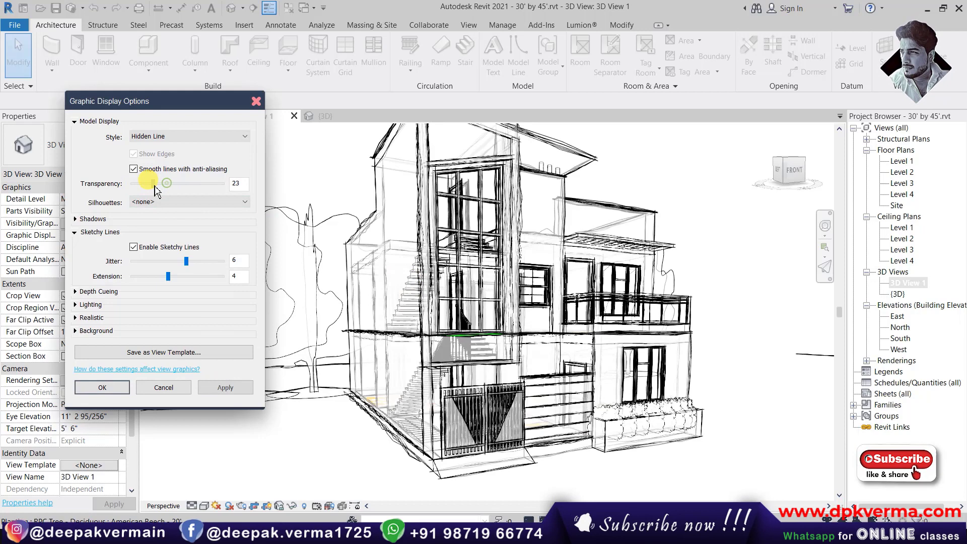
{"action": "left_click", "coordinate": [232, 387]}
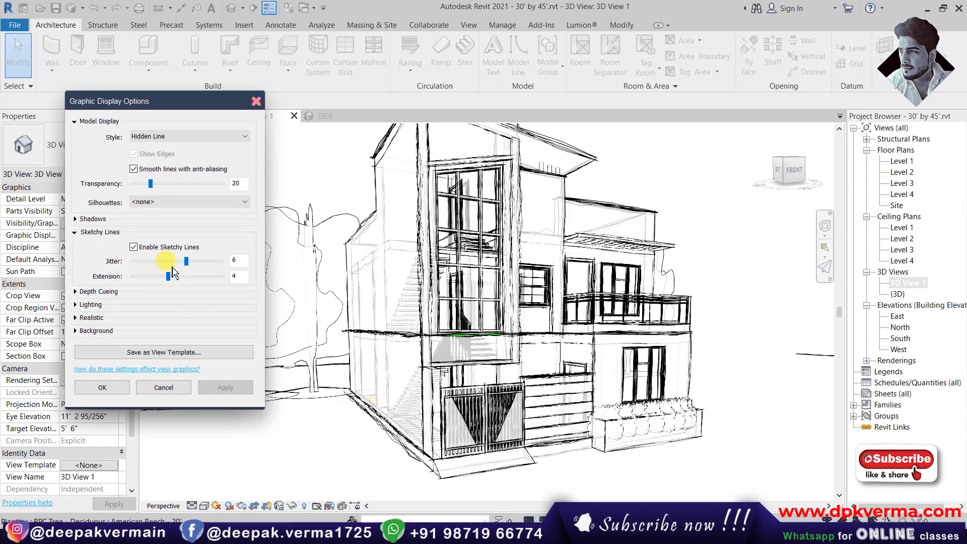
{"action": "left_click_drag", "start_coordinate": [150, 183], "coordinate": [96, 185]}
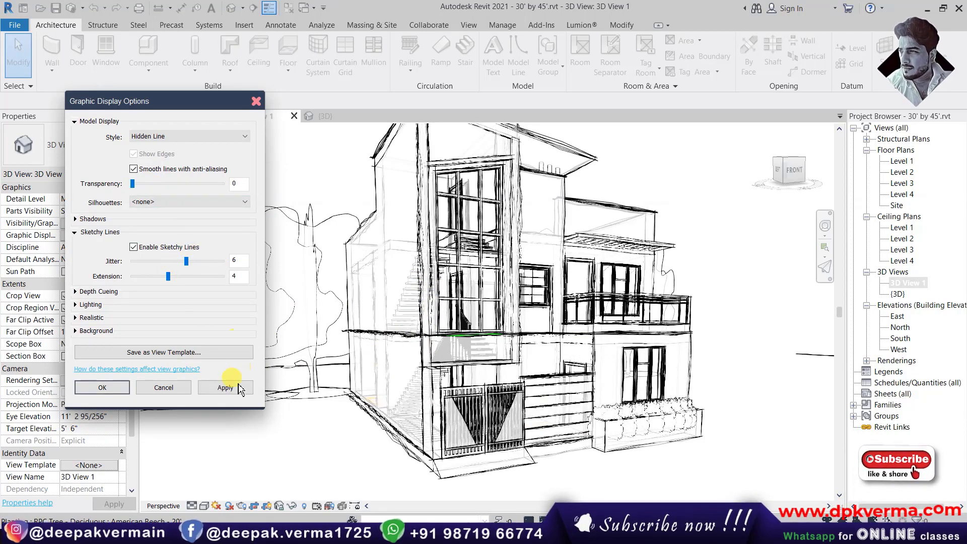
{"action": "left_click", "coordinate": [226, 388]}
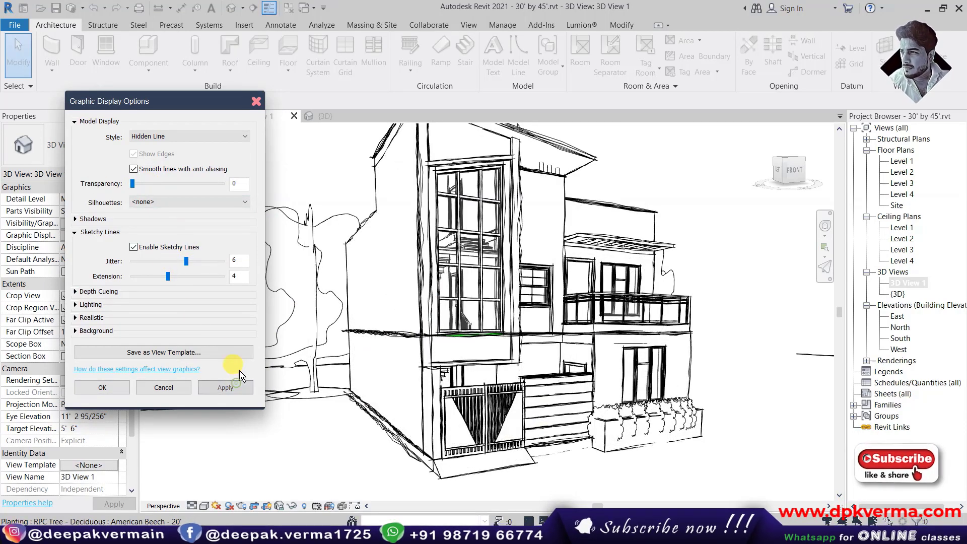
{"action": "left_click", "coordinate": [134, 168]}
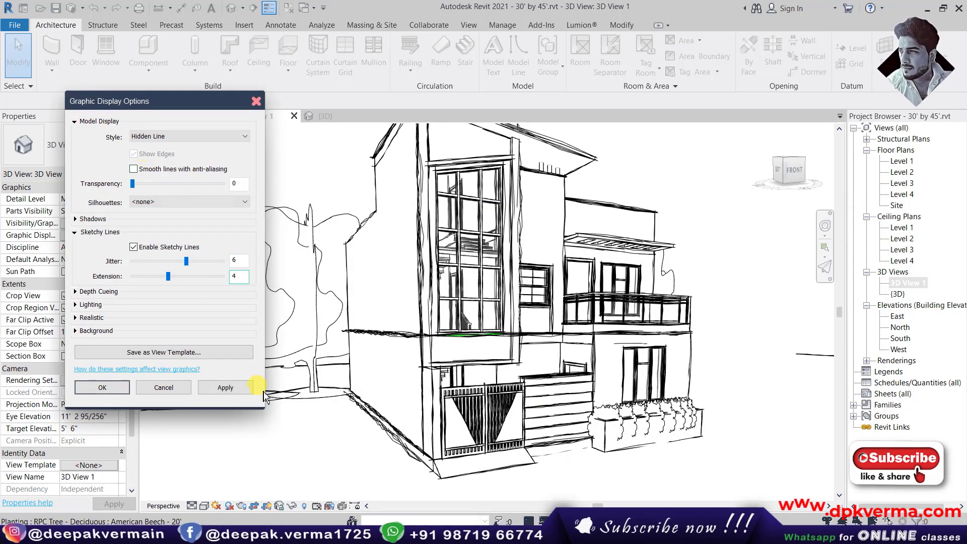
{"action": "left_click", "coordinate": [240, 398]}
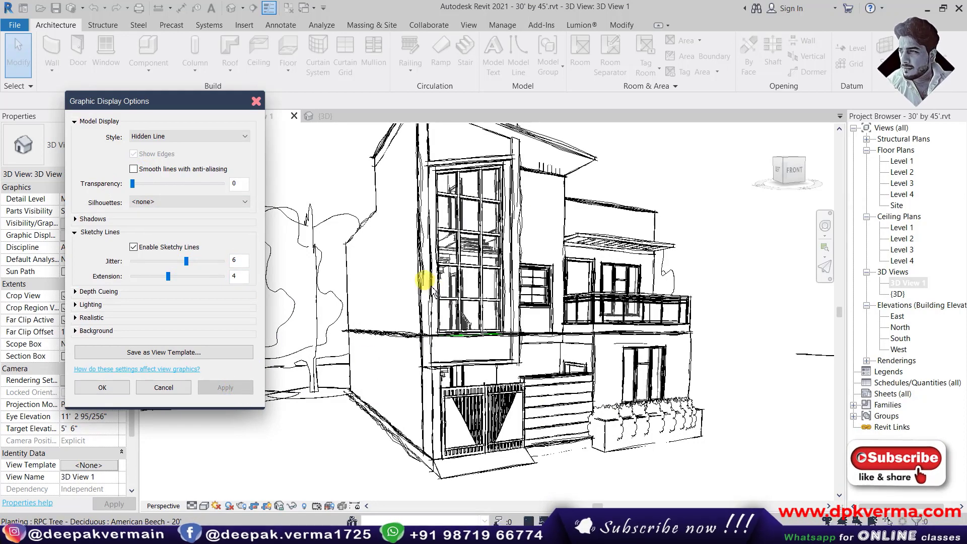
Step: Close the display settings and zoom in to inspect the sketchy window lines
{"action": "left_click", "coordinate": [129, 388]}
{"action": "scroll", "coordinate": [408, 277], "scroll_direction": "up", "scroll_amount": 3}
{"action": "scroll", "coordinate": [406, 280], "scroll_direction": "up", "scroll_amount": 3}
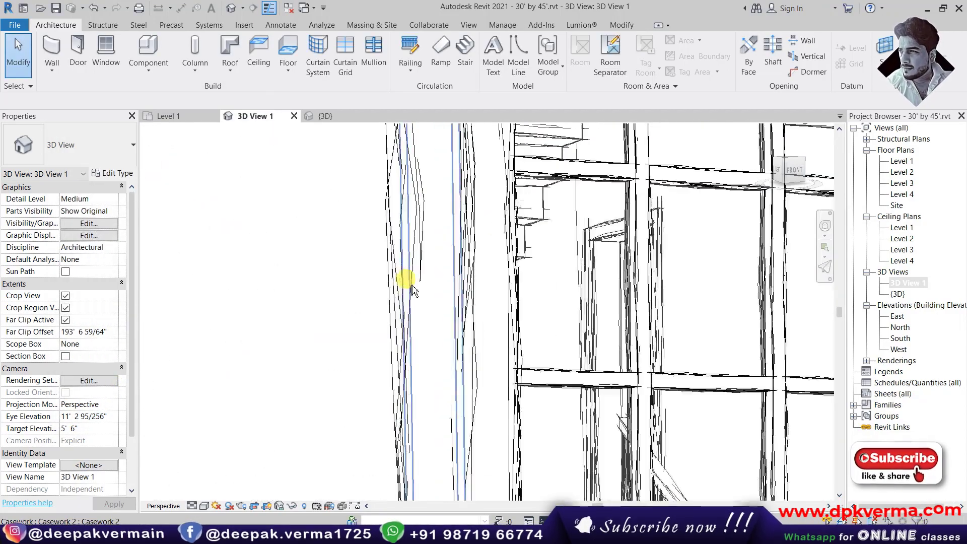
{"action": "scroll", "coordinate": [422, 248], "scroll_direction": "down", "scroll_amount": 3}
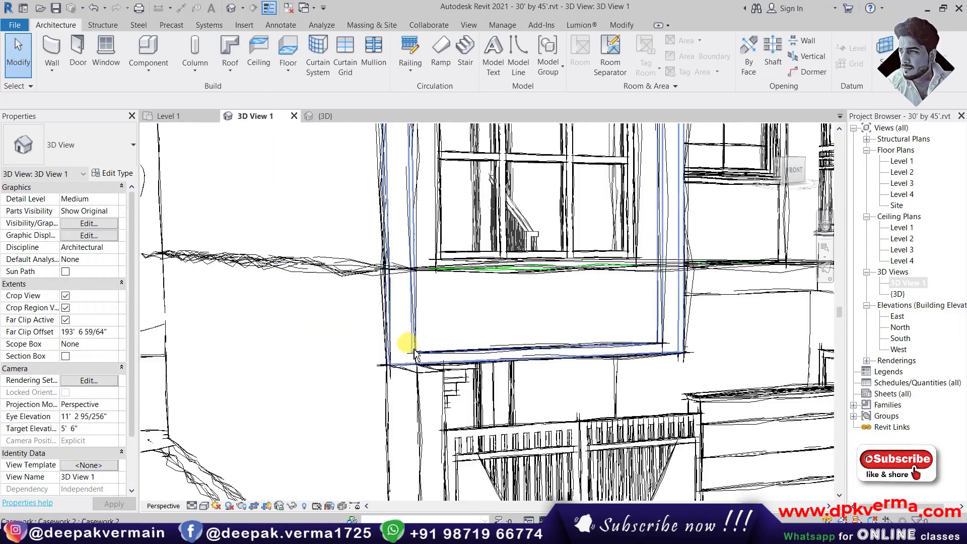
{"action": "mouse_move", "coordinate": [408, 339]}
{"action": "middle_mouse_down"}
{"action": "mouse_move", "coordinate": [421, 224]}
{"action": "mouse_move", "coordinate": [415, 270]}
{"action": "middle_mouse_up"}
{"action": "scroll", "coordinate": [403, 252], "scroll_direction": "up", "scroll_amount": 1}
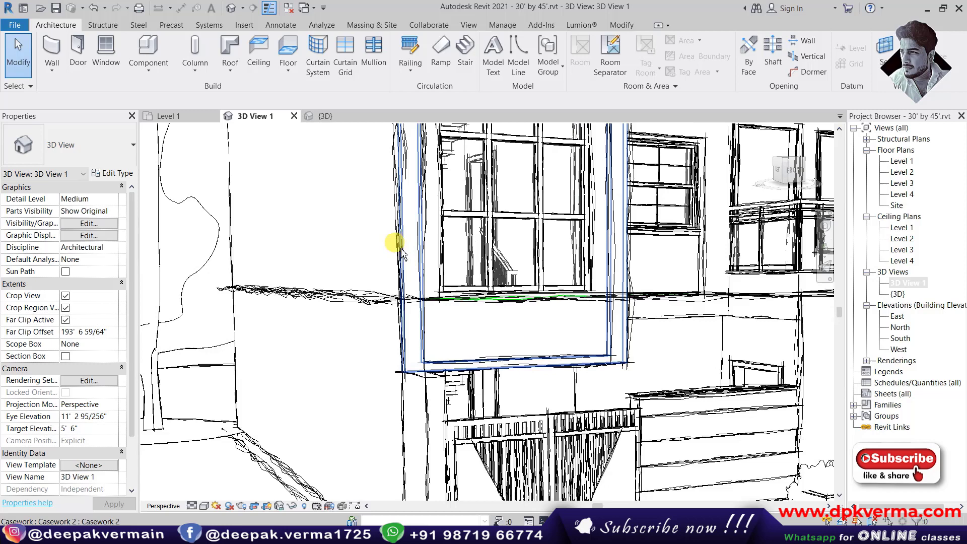
Step: Reapply display settings with anti-aliasing back on, then pan and zoom to frame the house
{"action": "left_click", "coordinate": [84, 236]}
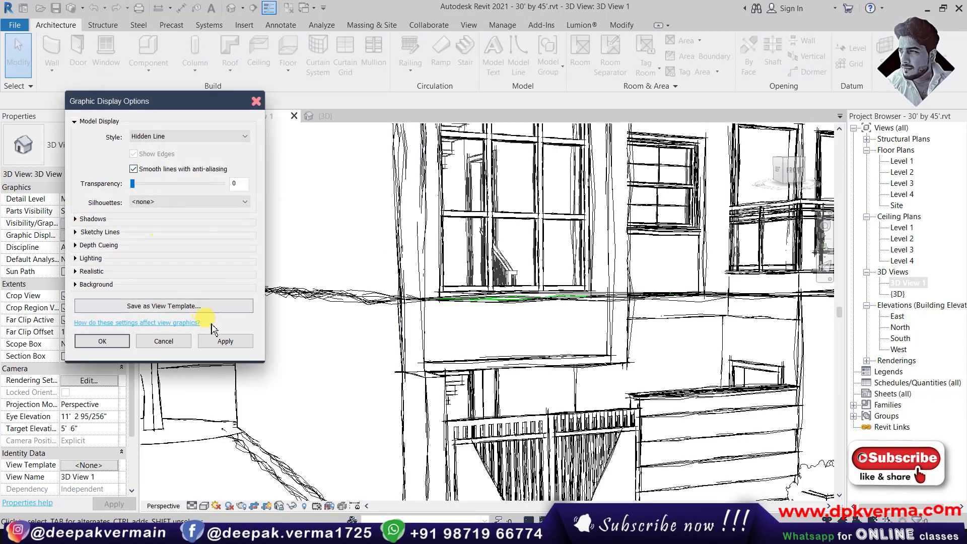
{"action": "left_click", "coordinate": [219, 343]}
{"action": "left_click", "coordinate": [101, 341]}
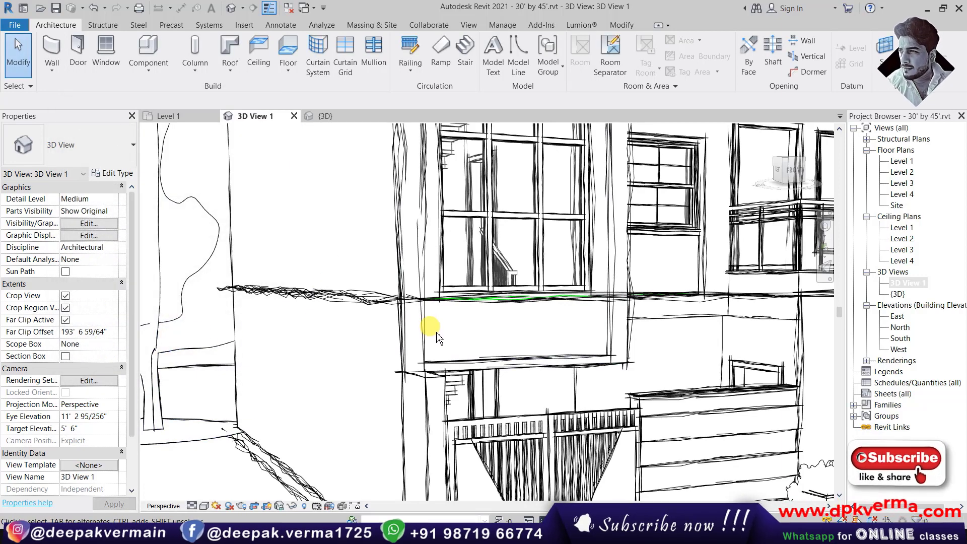
{"action": "scroll", "coordinate": [445, 332], "scroll_direction": "down", "scroll_amount": 4}
{"action": "scroll", "coordinate": [445, 332], "scroll_direction": "down", "scroll_amount": 2}
{"action": "left_click", "coordinate": [89, 236]}
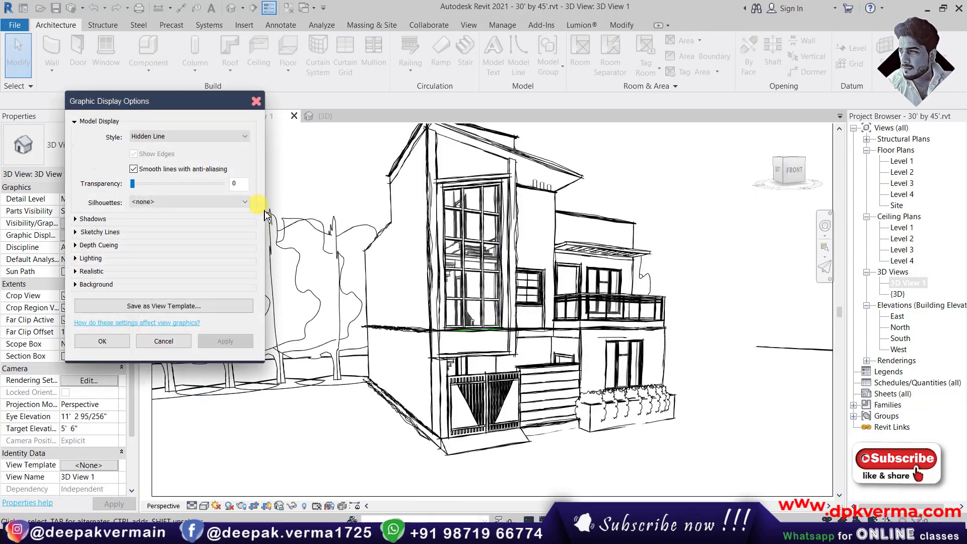
{"action": "left_click", "coordinate": [93, 345]}
{"action": "mouse_move", "coordinate": [471, 414]}
{"action": "middle_mouse_down"}
{"action": "mouse_move", "coordinate": [514, 375]}
{"action": "mouse_move", "coordinate": [501, 398]}
{"action": "middle_mouse_up"}
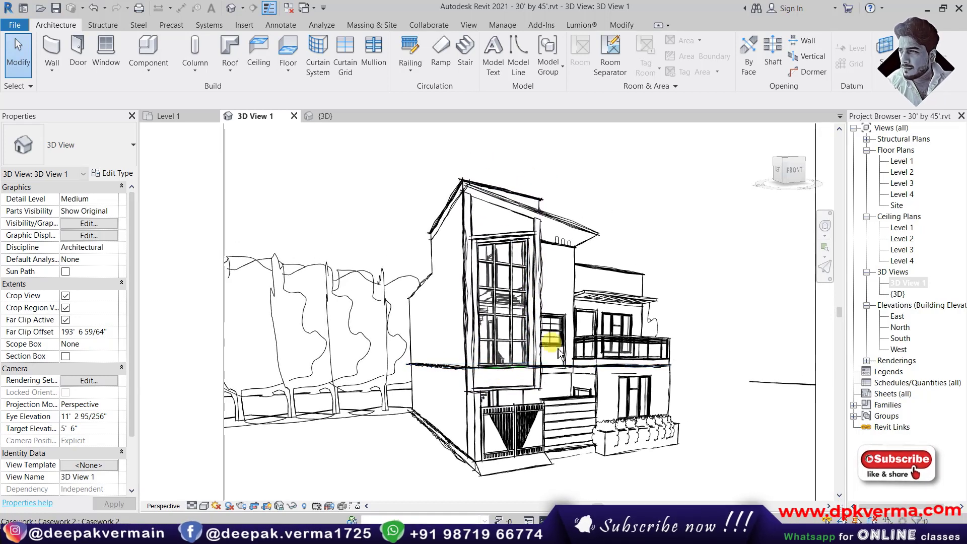
{"action": "scroll", "coordinate": [556, 373], "scroll_direction": "up", "scroll_amount": 2}
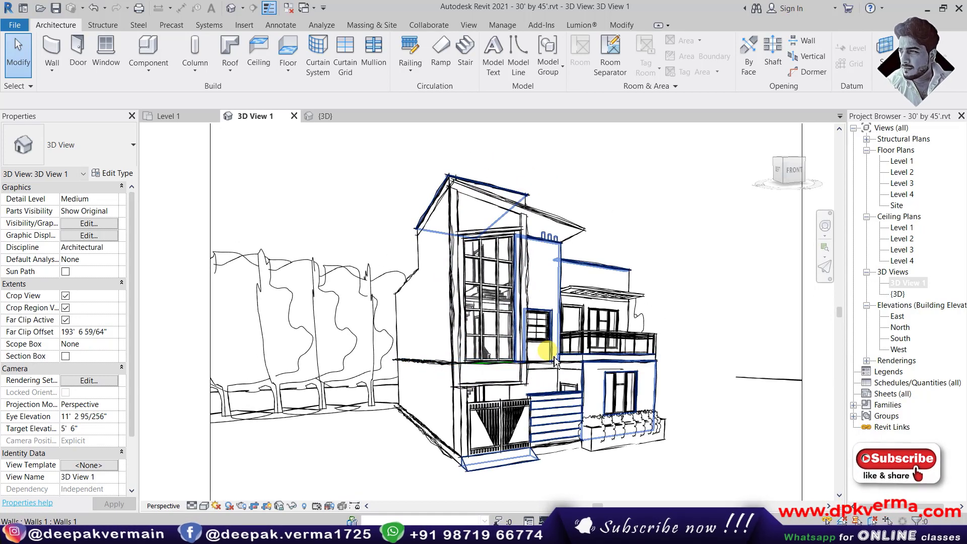
{"action": "scroll", "coordinate": [544, 348], "scroll_direction": "up", "scroll_amount": 1}
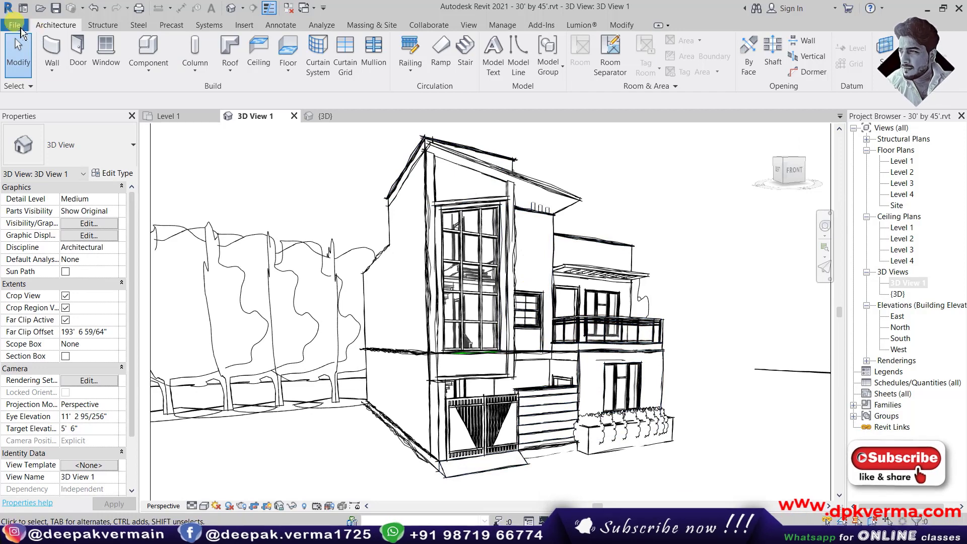
Step: Start an image export named 30' by 45' in New folder (10)
{"action": "left_click", "coordinate": [14, 27]}
{"action": "mouse_move", "coordinate": [42, 218]}
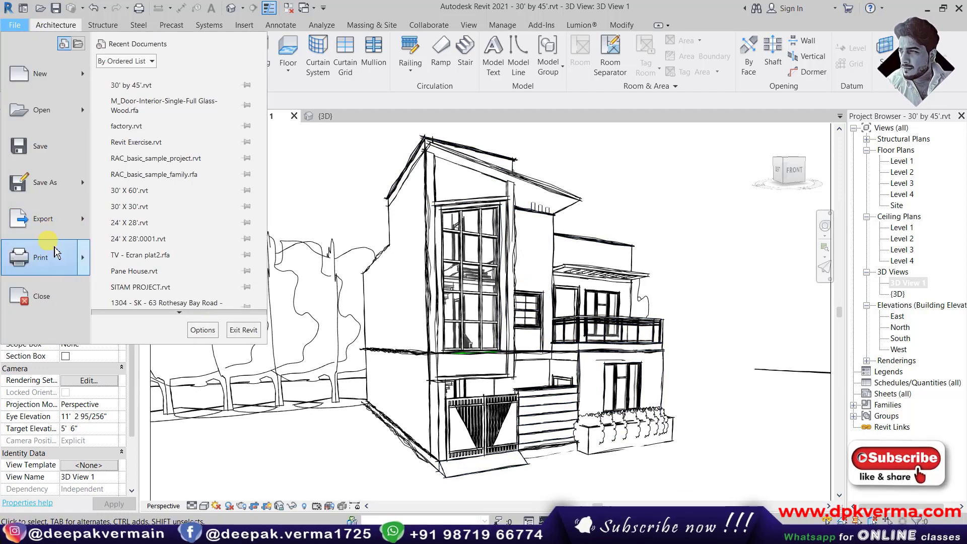
{"action": "scroll", "coordinate": [129, 297], "scroll_direction": "down", "scroll_amount": 2}
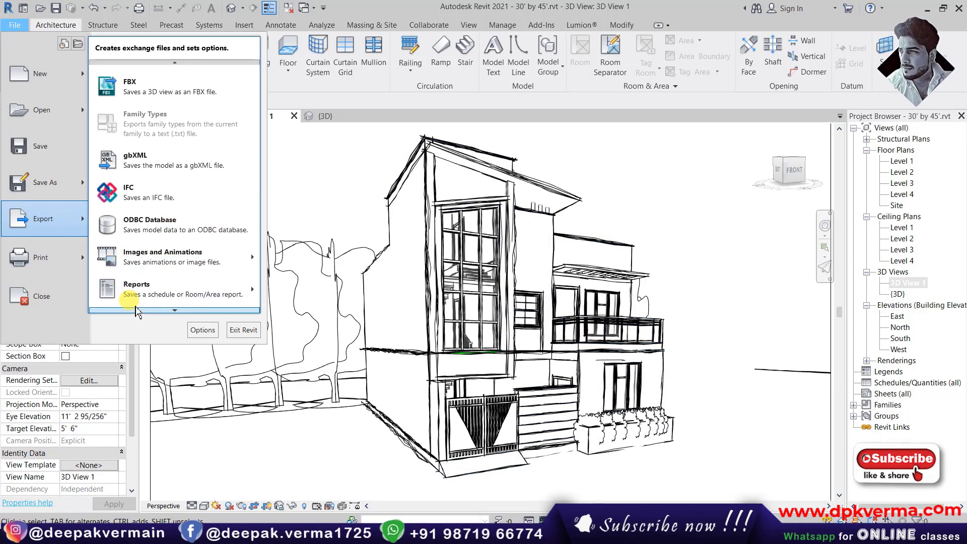
{"action": "left_click", "coordinate": [284, 275]}
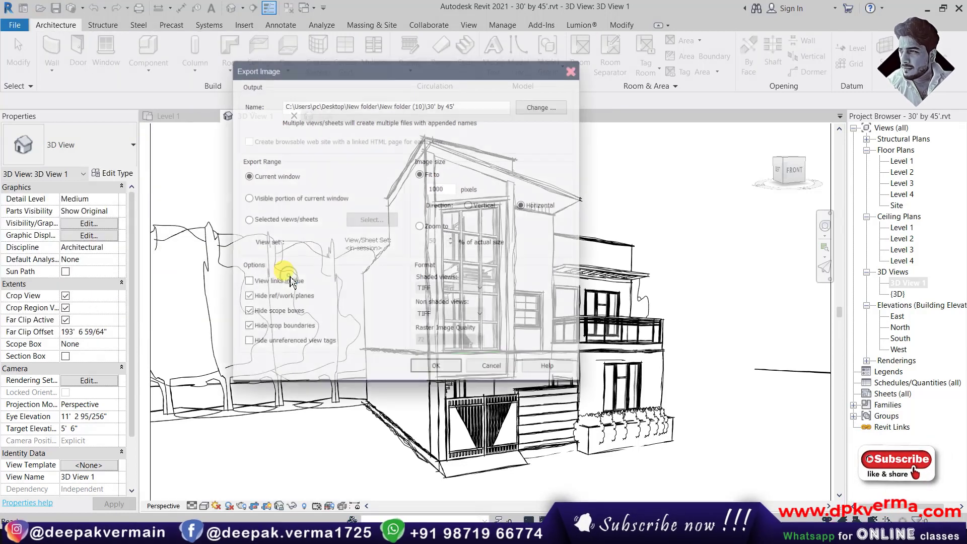
{"action": "left_click", "coordinate": [533, 108]}
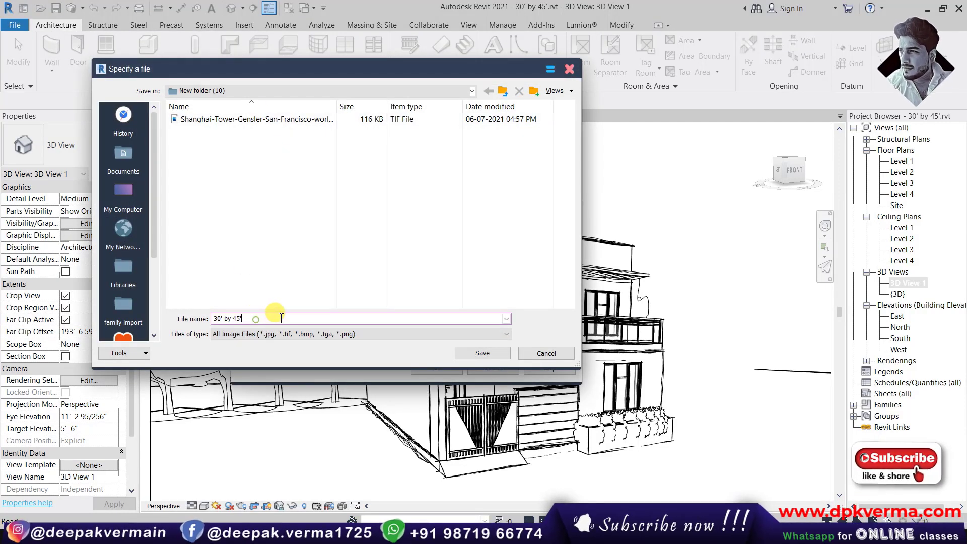
{"action": "left_click_drag", "start_coordinate": [281, 318], "coordinate": [212, 318]}
{"action": "left_click", "coordinate": [482, 353]}
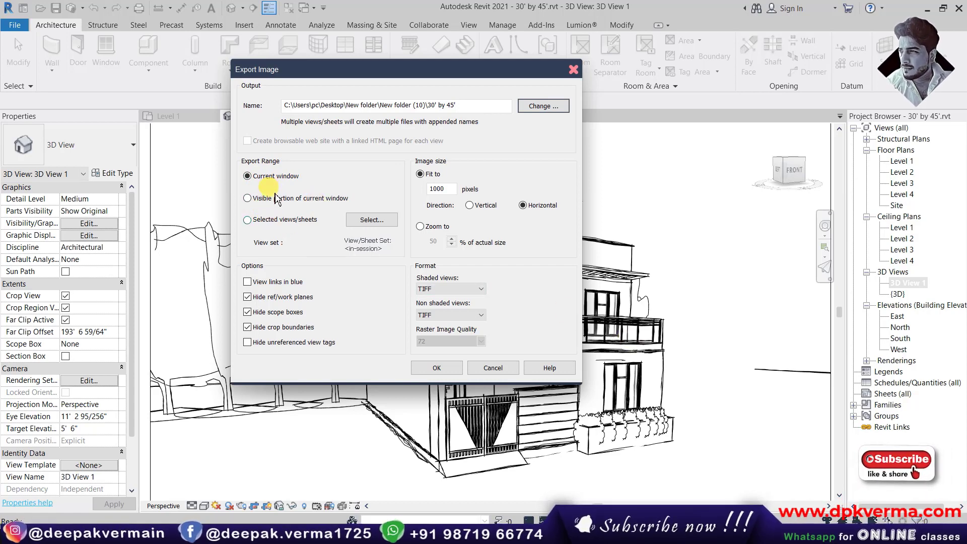
Step: Export the current window at 3000 pixels horizontal, with TIFF for both shaded and non-shaded views
{"action": "left_click", "coordinate": [272, 176]}
{"action": "type", "text": "3000"}
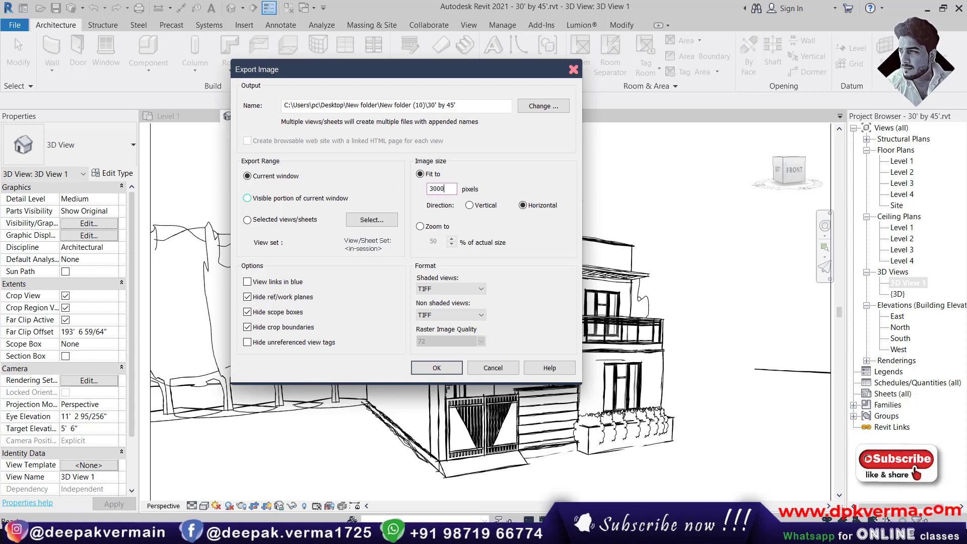
{"action": "left_click", "coordinate": [439, 288]}
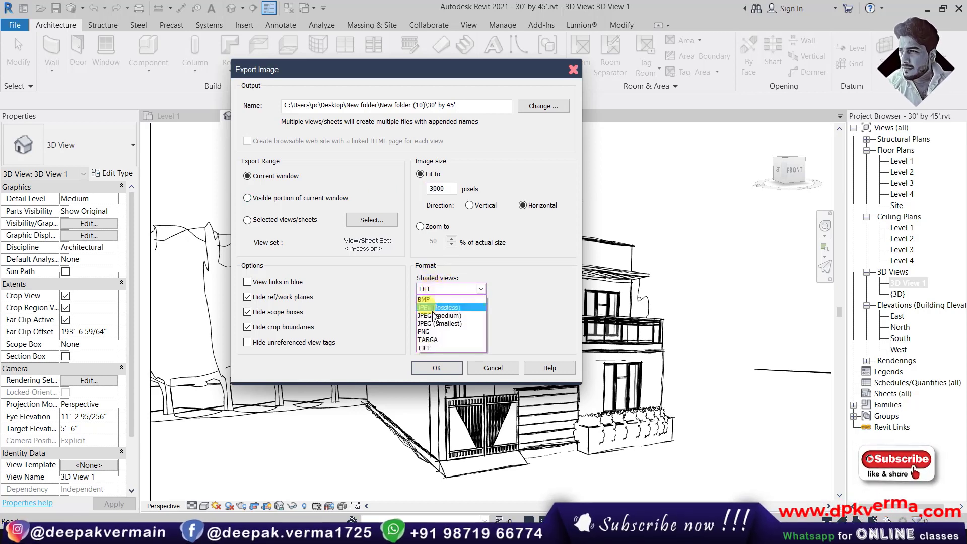
{"action": "left_click", "coordinate": [436, 348]}
{"action": "left_click", "coordinate": [443, 318]}
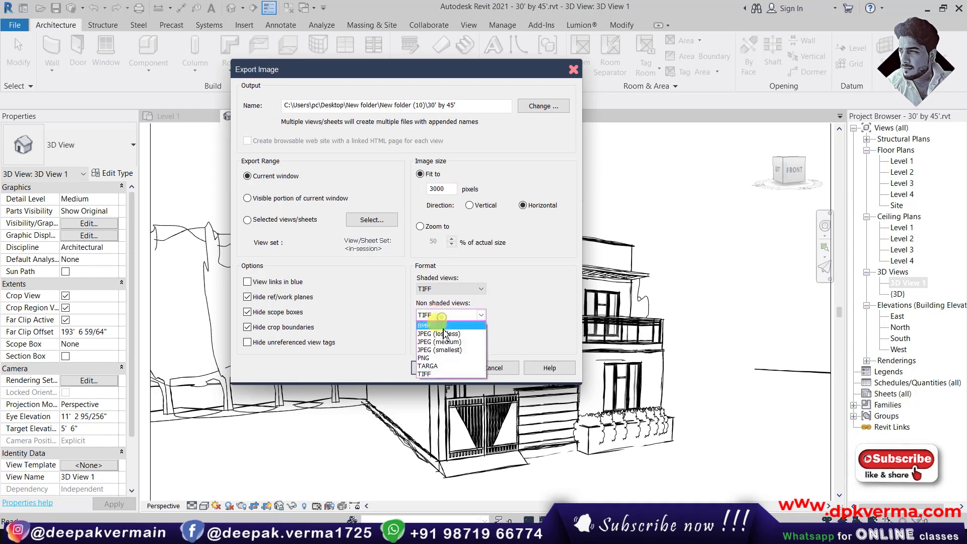
{"action": "left_click", "coordinate": [444, 371]}
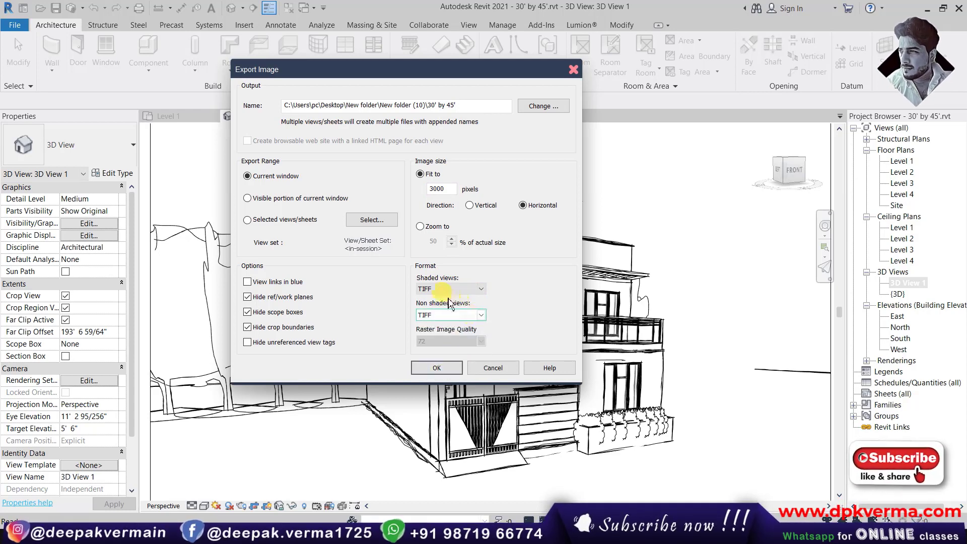
{"action": "left_click", "coordinate": [447, 296]}
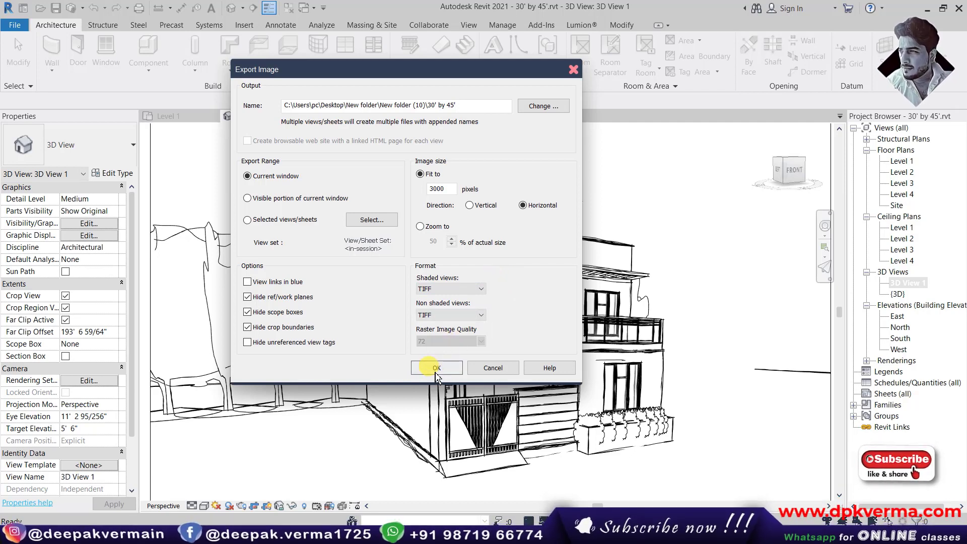
{"action": "left_click", "coordinate": [437, 368]}
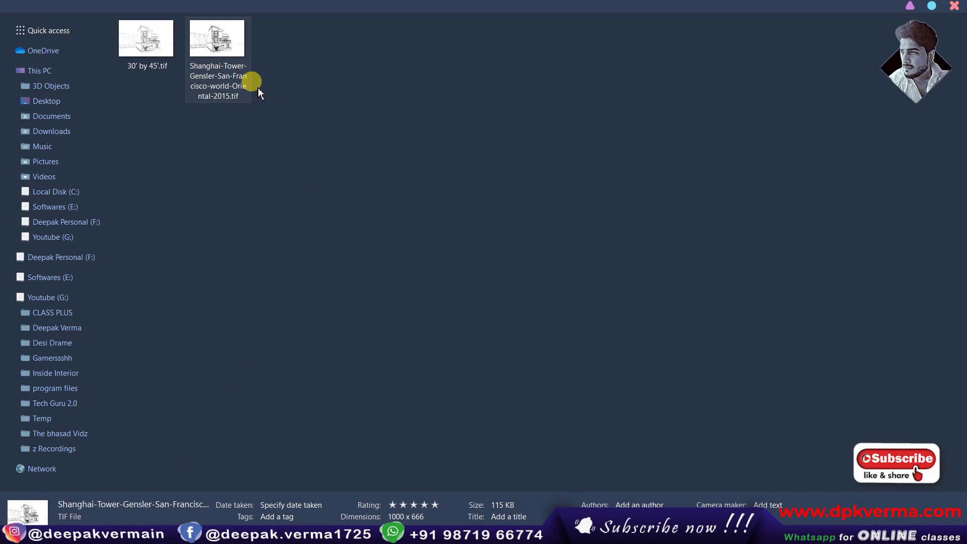
{"action": "double_click", "coordinate": [217, 70]}
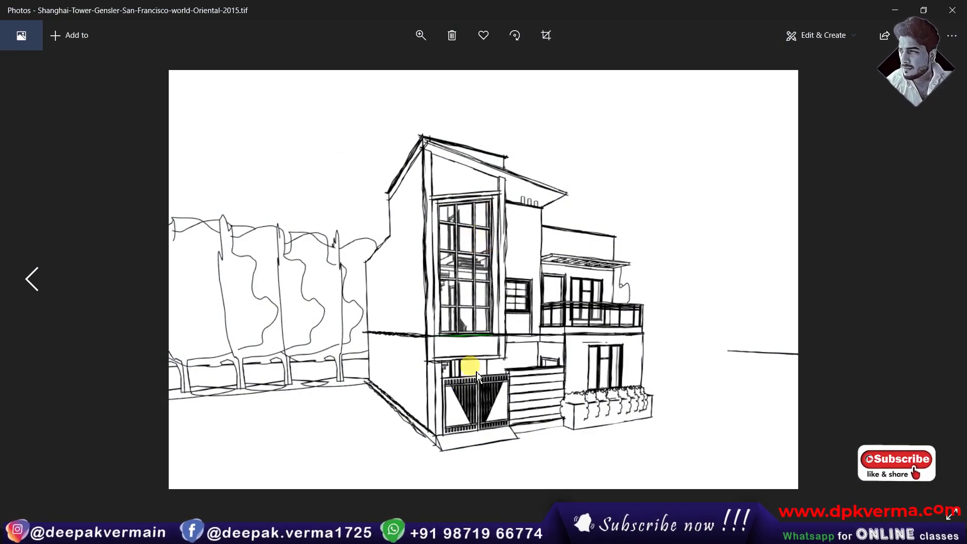
{"action": "key", "text": "alt+F4"}
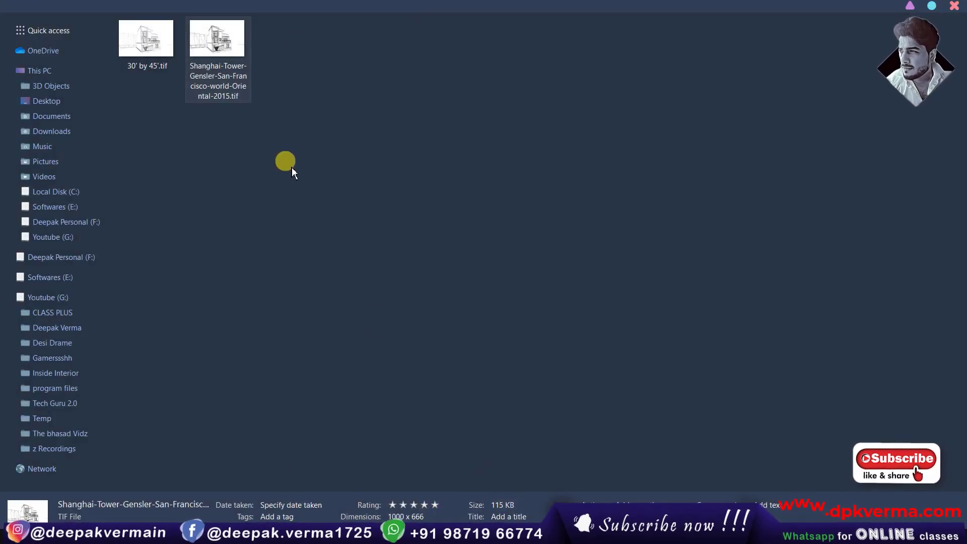
{"action": "left_click", "coordinate": [151, 55]}
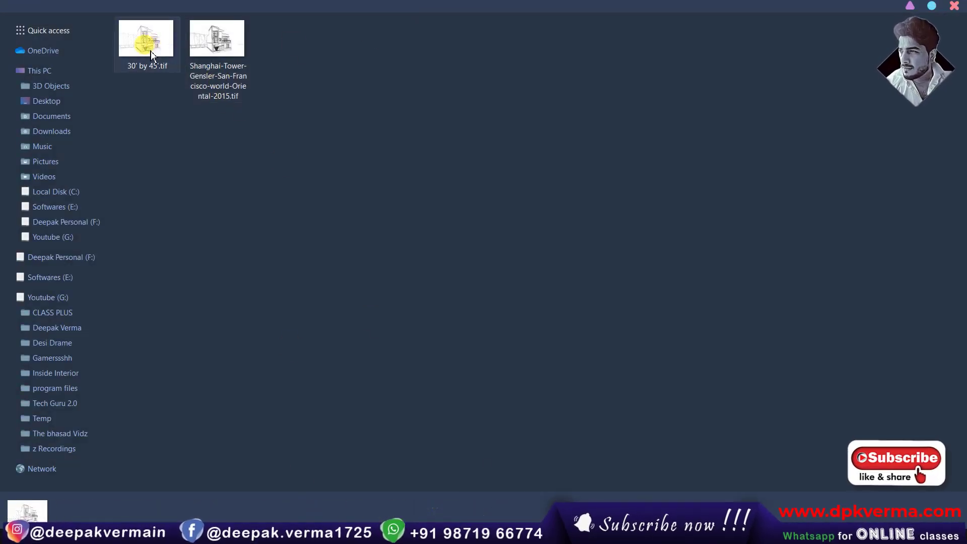
{"action": "double_click", "coordinate": [151, 54]}
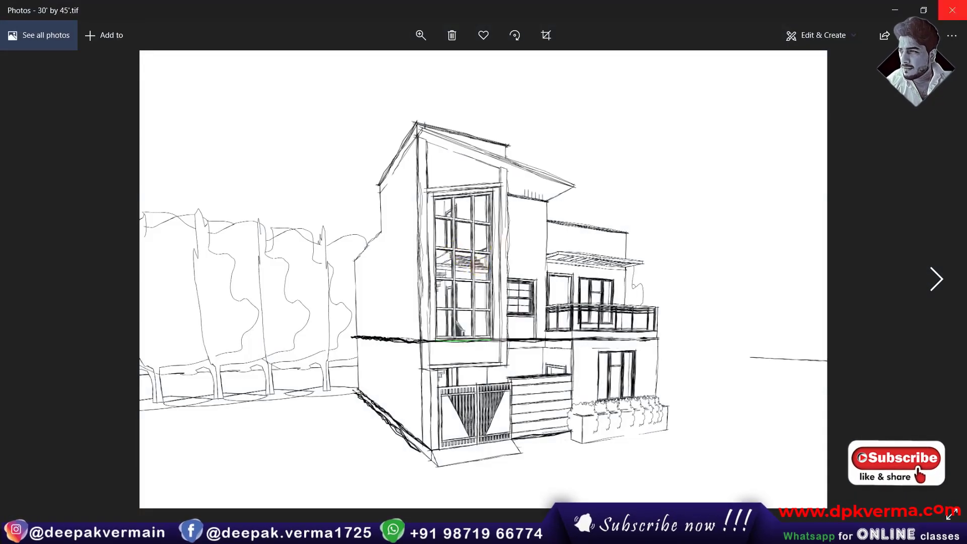
{"action": "left_click", "coordinate": [952, 11]}
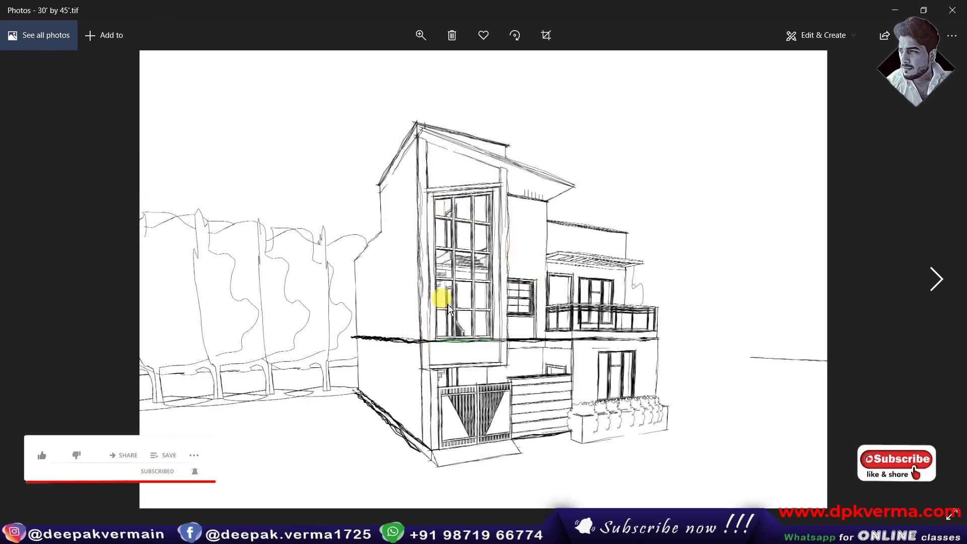
{"action": "key", "text": "Right"}
{"action": "key", "text": "Left"}
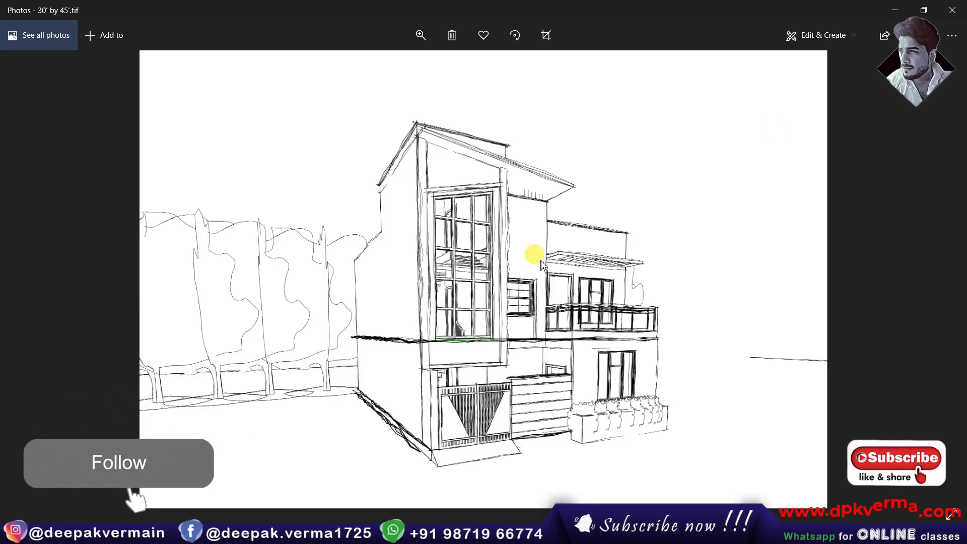
{"action": "key", "text": "alt+F4"}
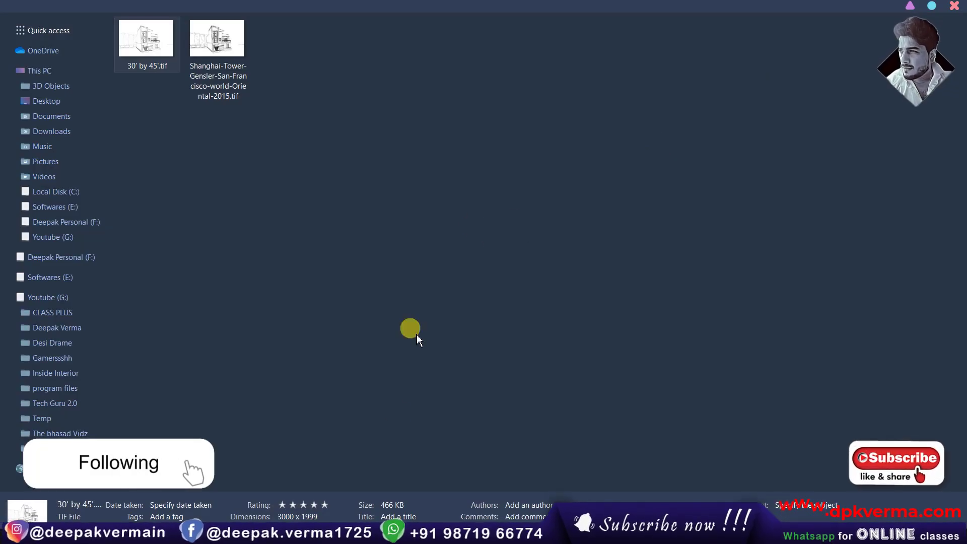